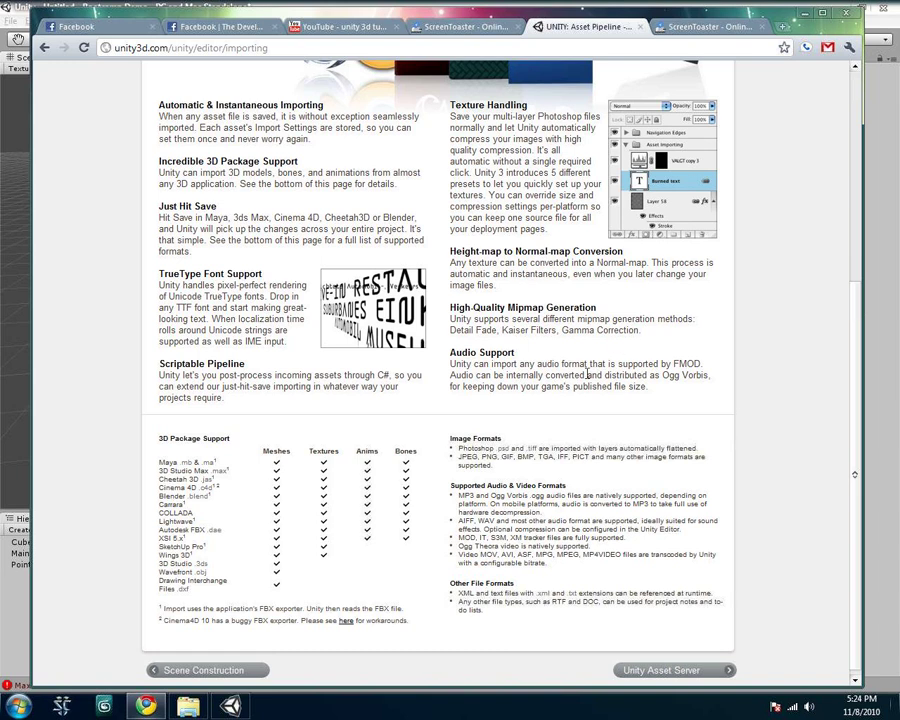
- Review the supported 3D package, image, audio and video formats on the Asset Importing page
scroll(160, 290, up, 4)
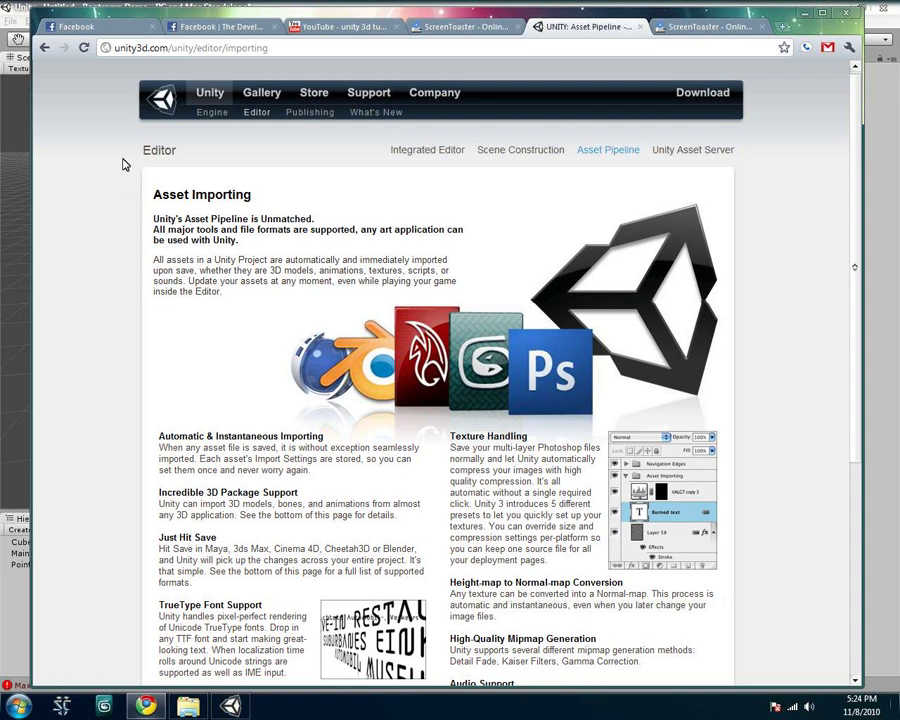
scroll(122, 157, down, 3)
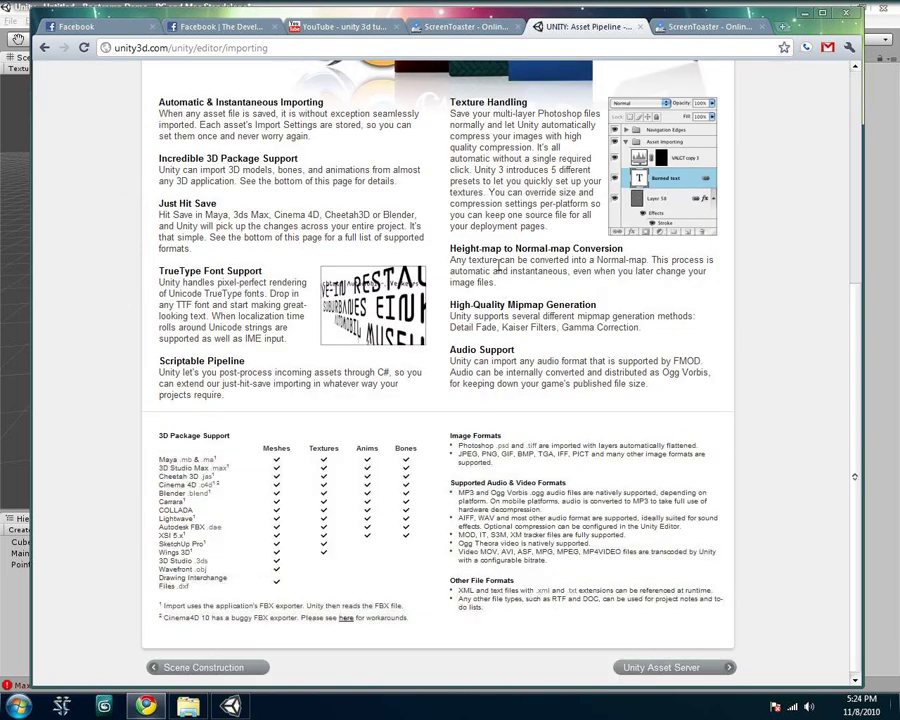
scroll(581, 350, up, 3)
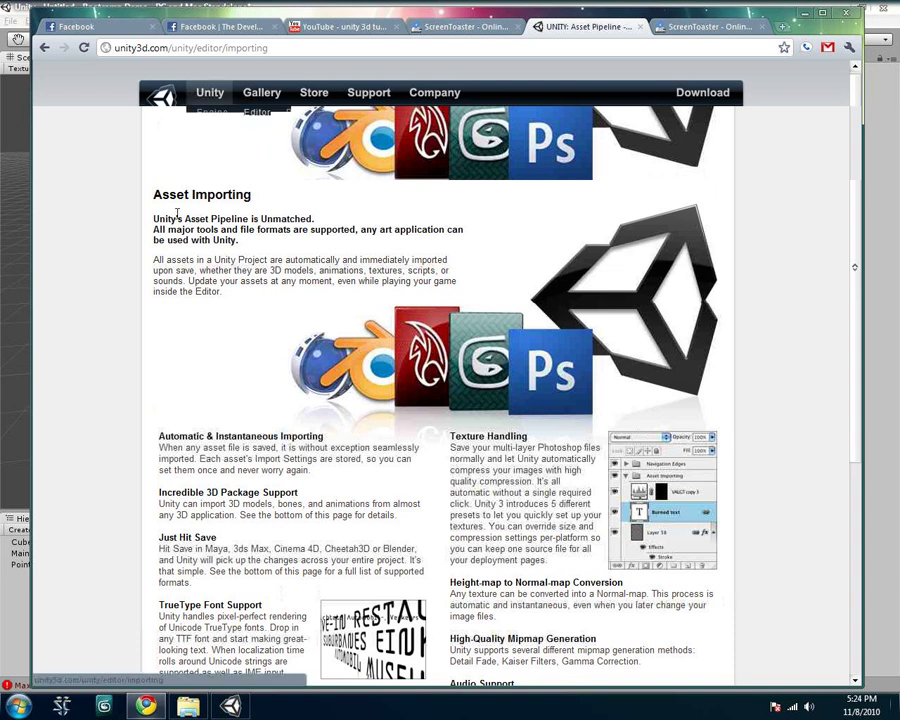
scroll(177, 214, down, 3)
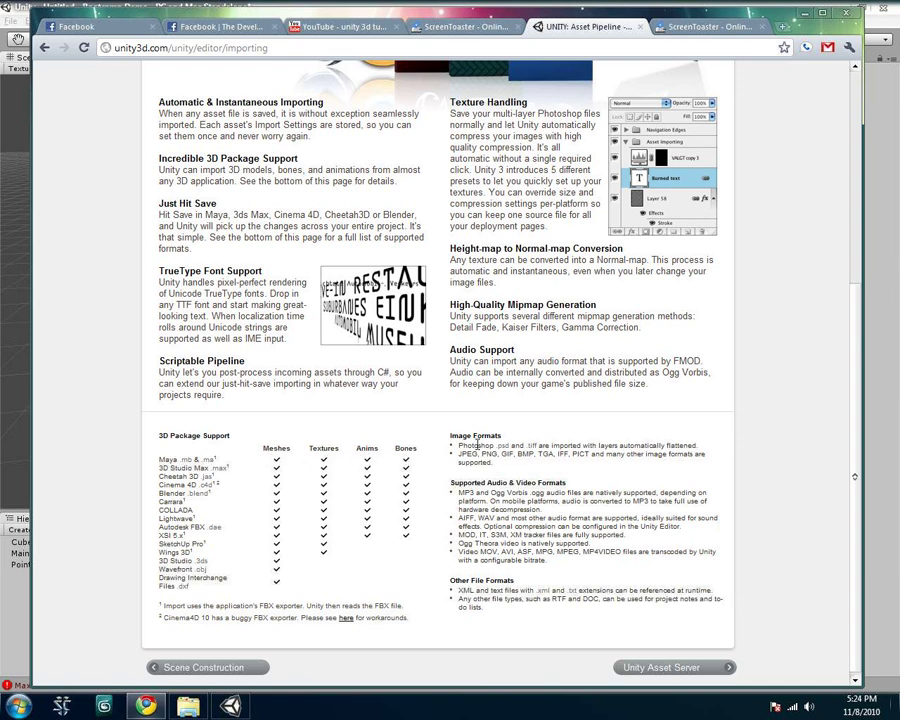
drag(462, 452, 570, 453)
click(514, 454)
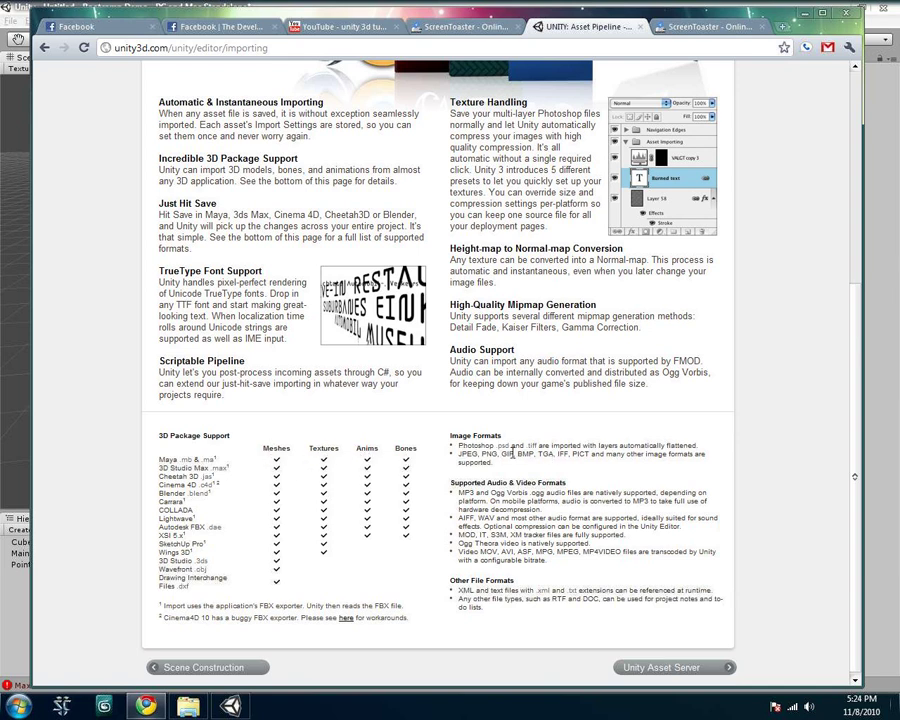
triple_click(545, 445)
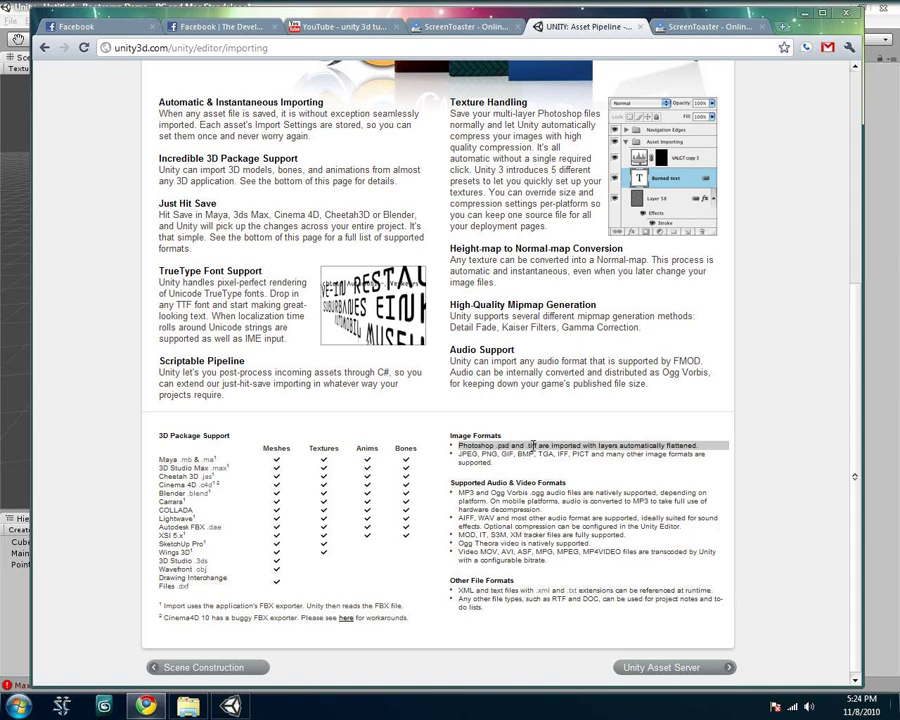
click(514, 500)
drag(487, 490, 677, 590)
click(491, 535)
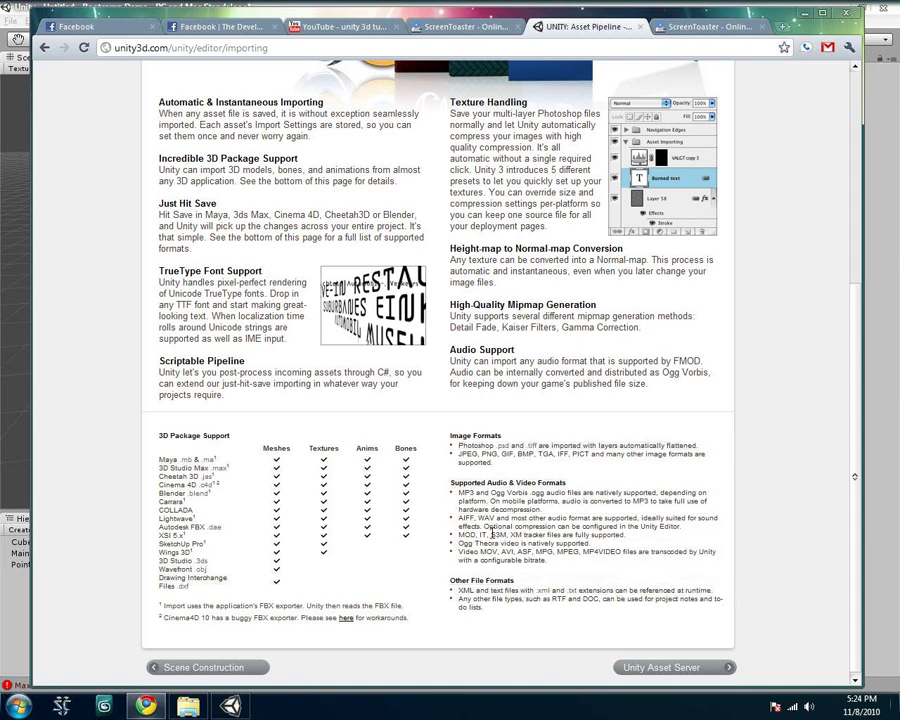
- Switch to Unity and delete the cube from the scene
key(alt+Tab)
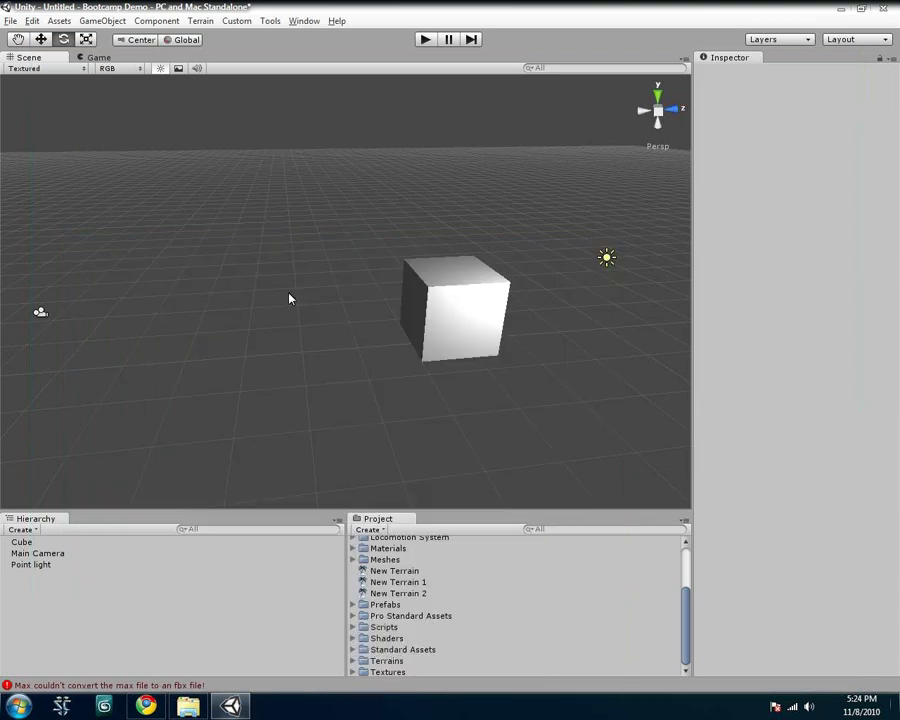
click(450, 309)
key(Delete)
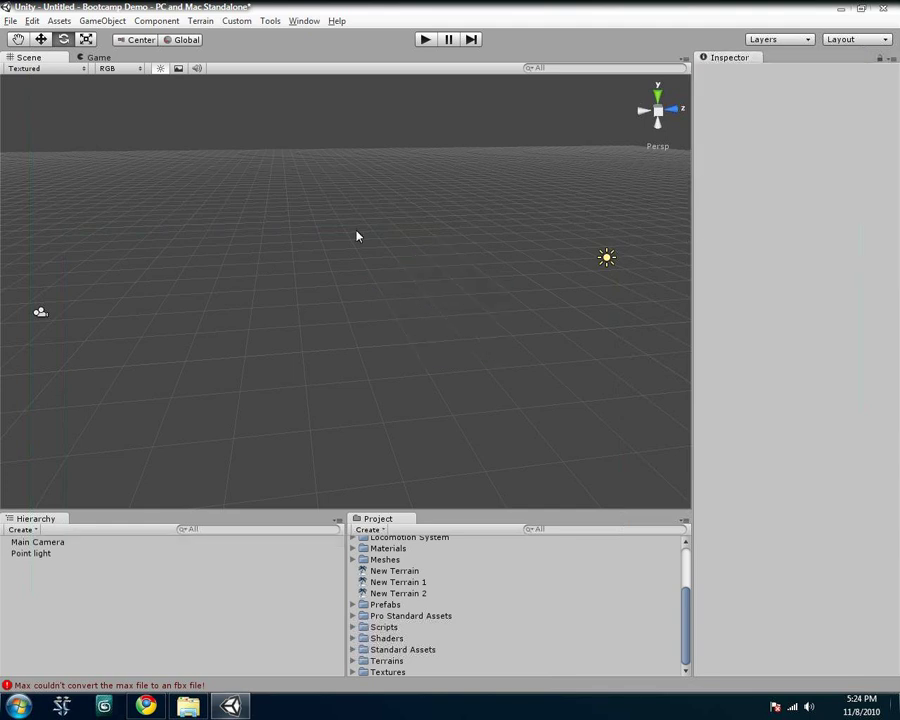
- Import the wyvern_rigged_unwrapped4 model from the Wyvern folder as a new asset
click(55, 20)
click(55, 20)
click(52, 21)
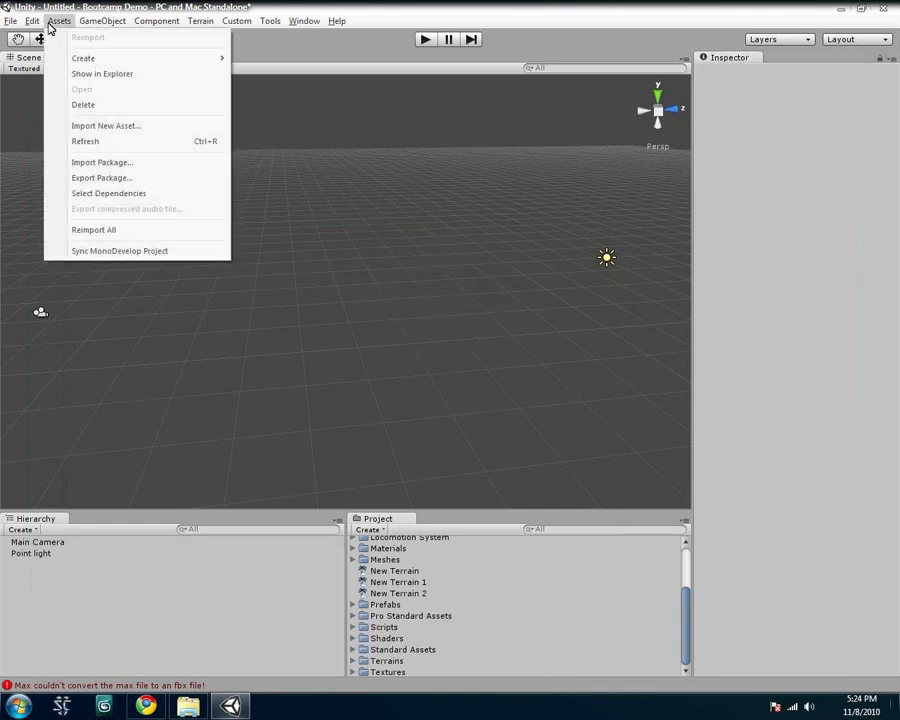
click(144, 126)
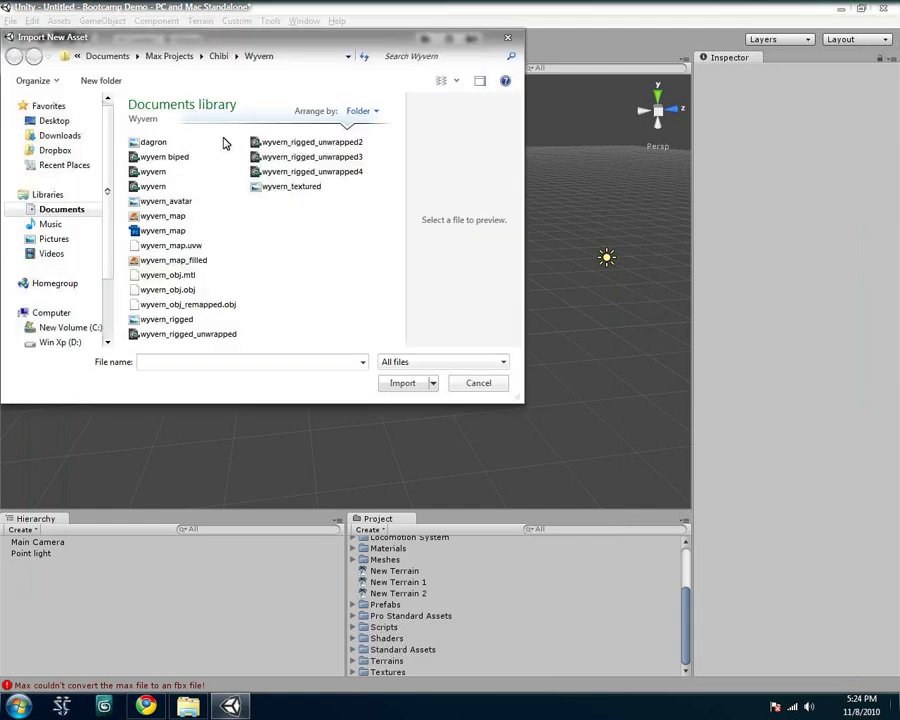
click(305, 172)
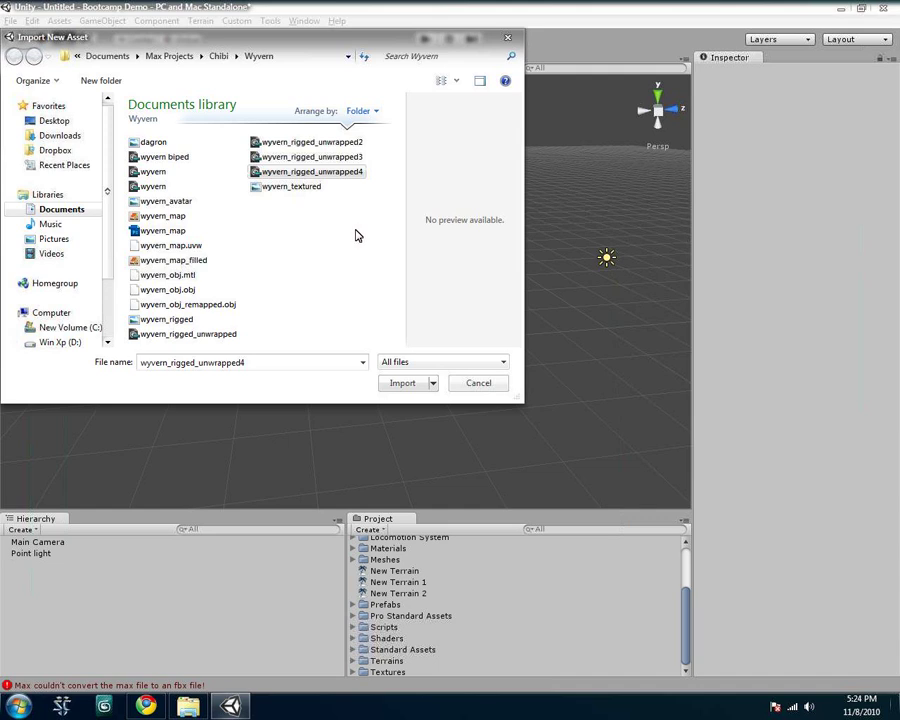
click(401, 386)
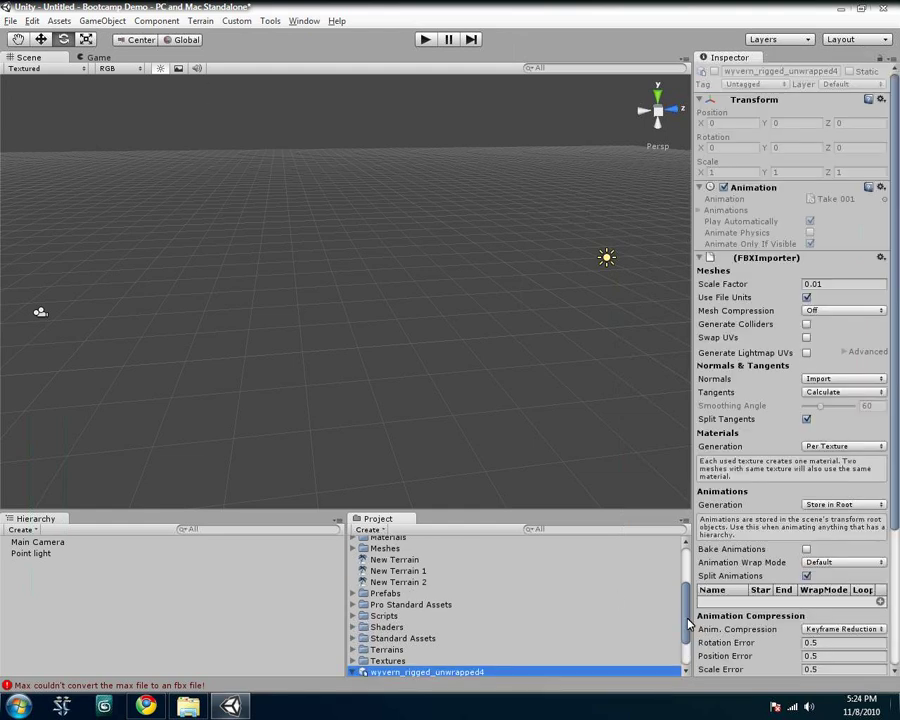
- Look through the project's assets, including the Bootcamp scene and the char_06 import settings
drag(686, 620, 684, 562)
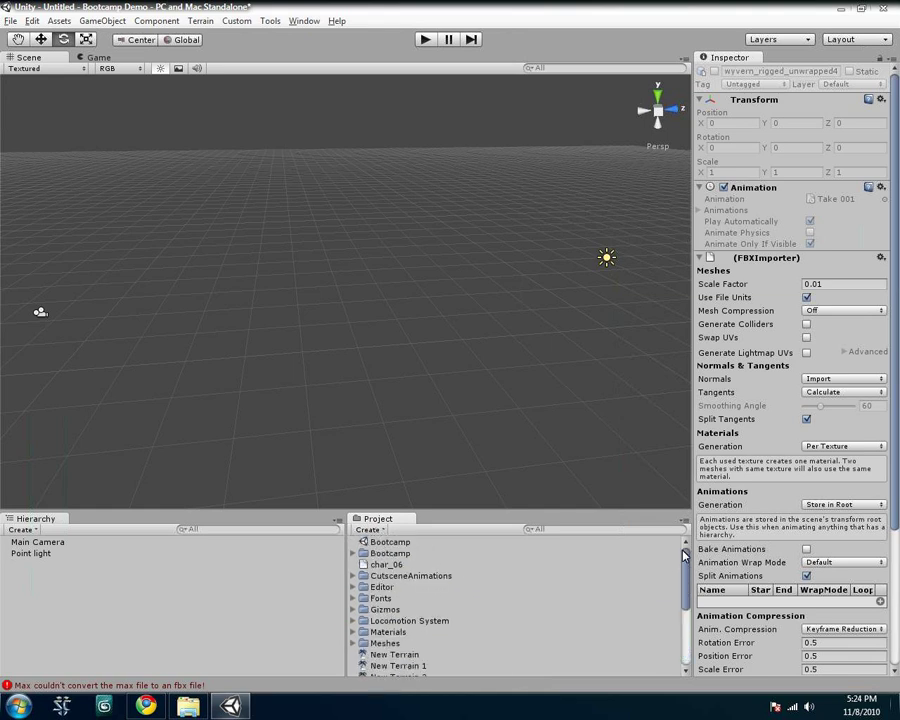
click(390, 542)
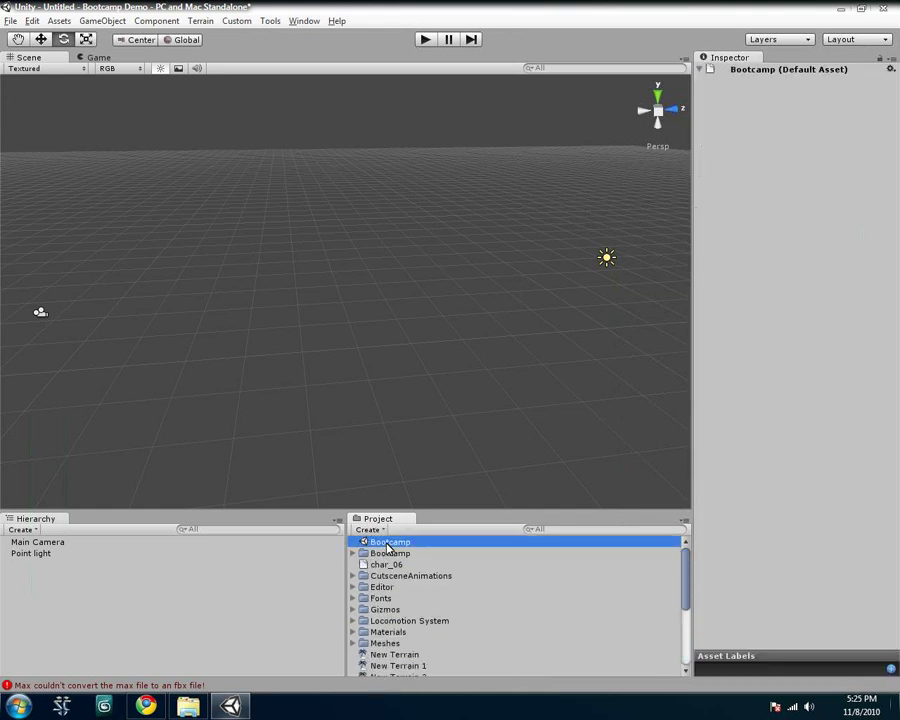
click(395, 565)
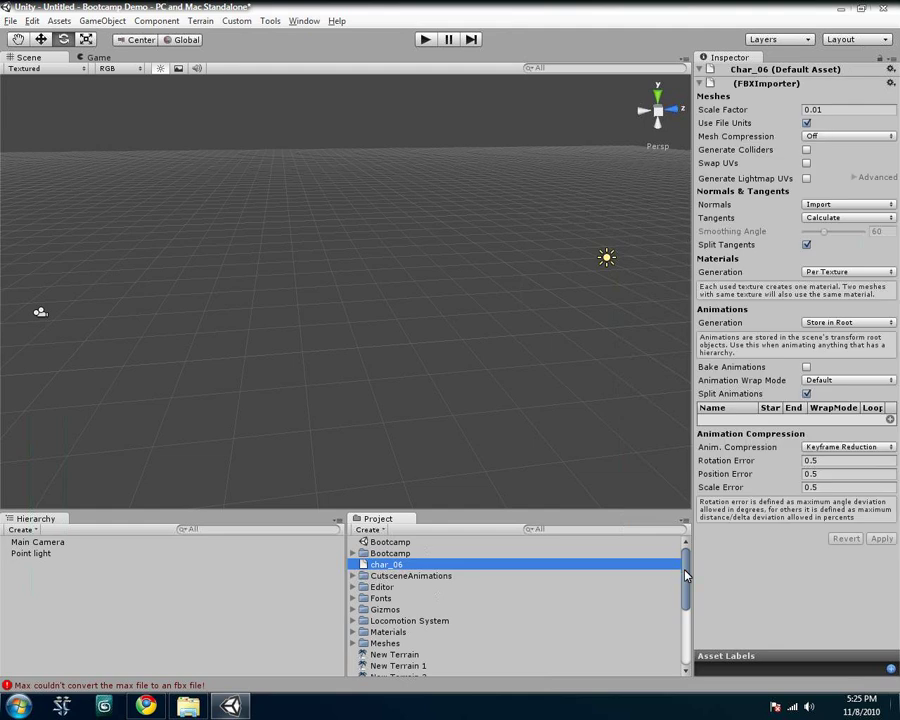
drag(684, 571, 685, 640)
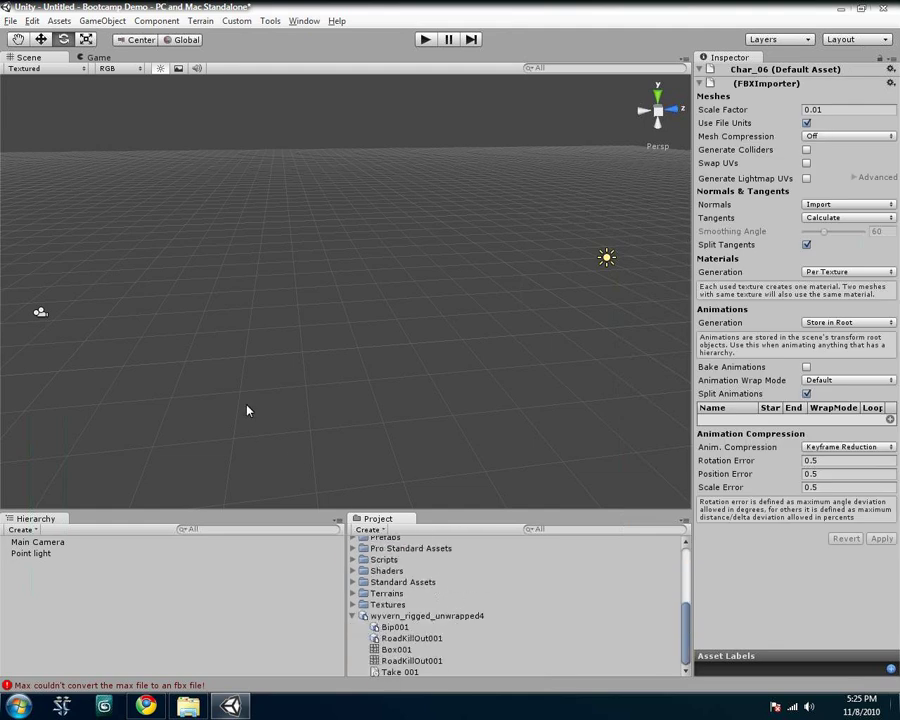
click(35, 542)
click(318, 322)
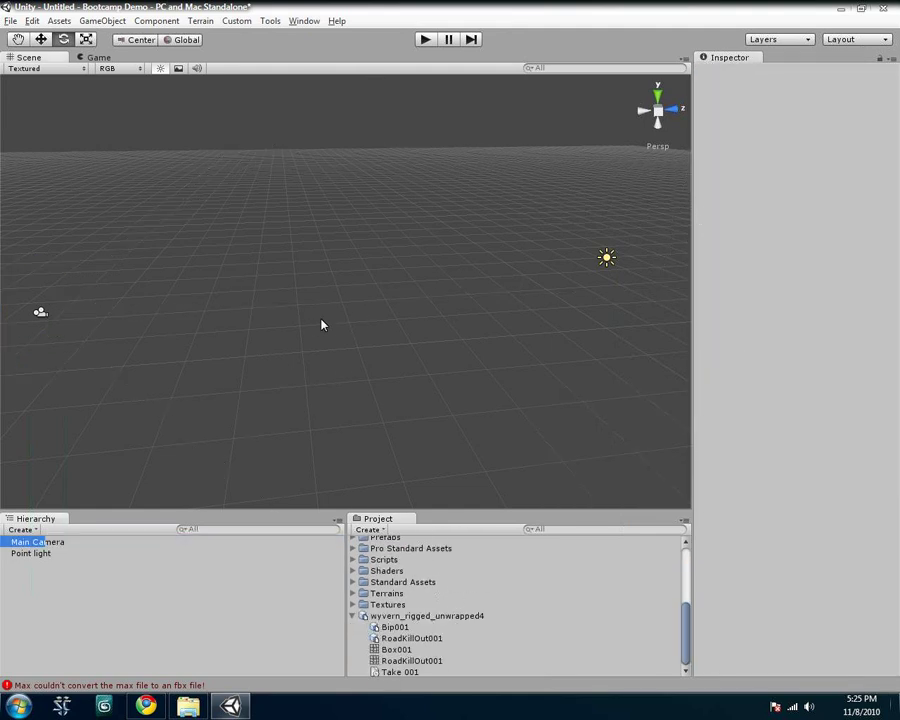
- Collapse the wyvern_rigged_unwrapped4 asset in the project and place the model in the middle of the scene
click(353, 616)
click(430, 671)
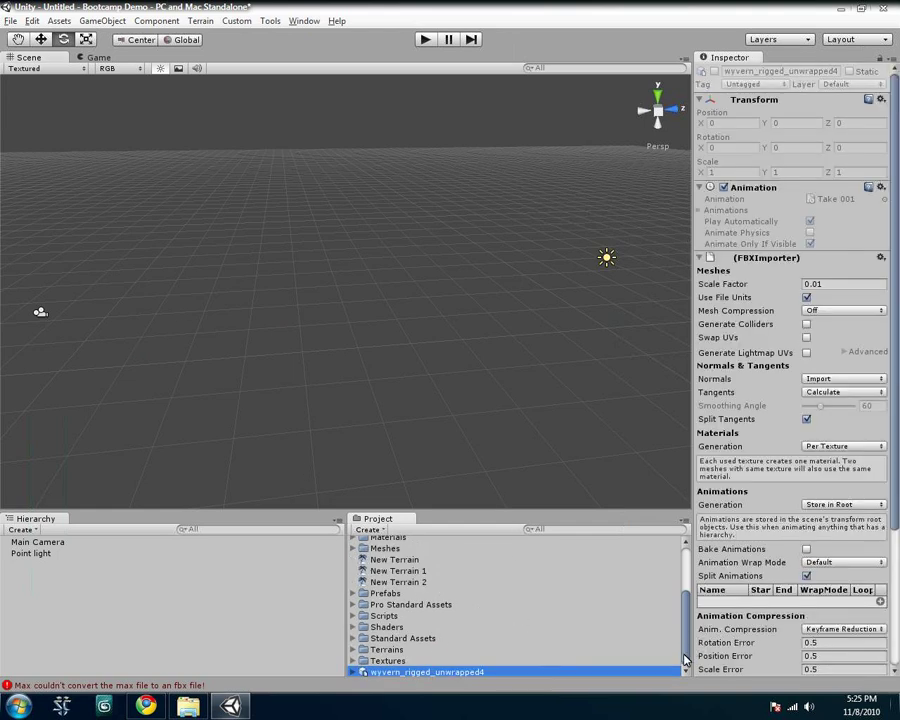
drag(427, 672, 335, 330)
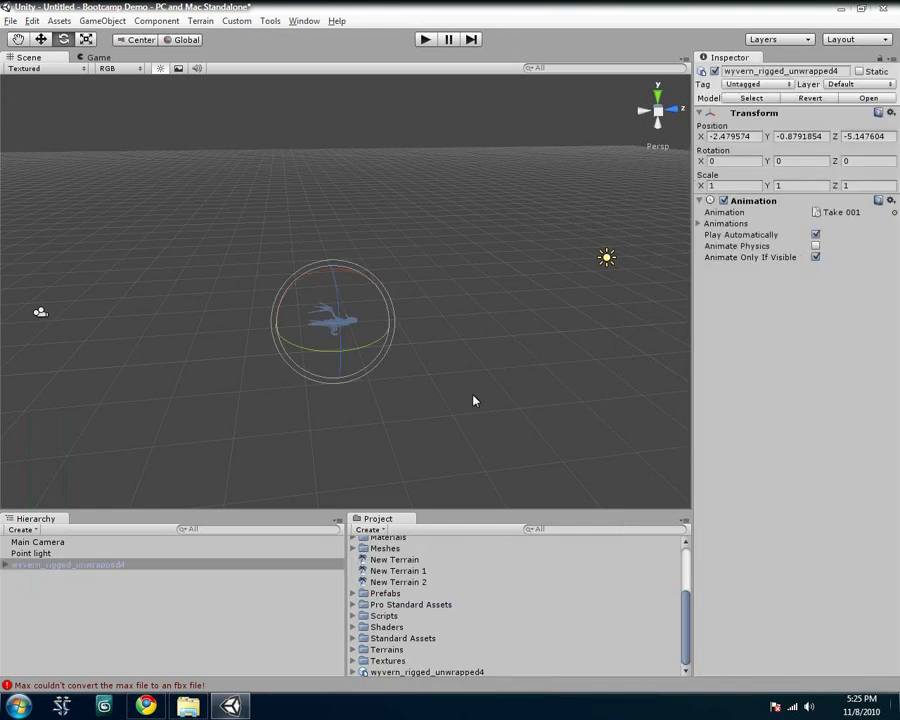
click(318, 331)
click(47, 566)
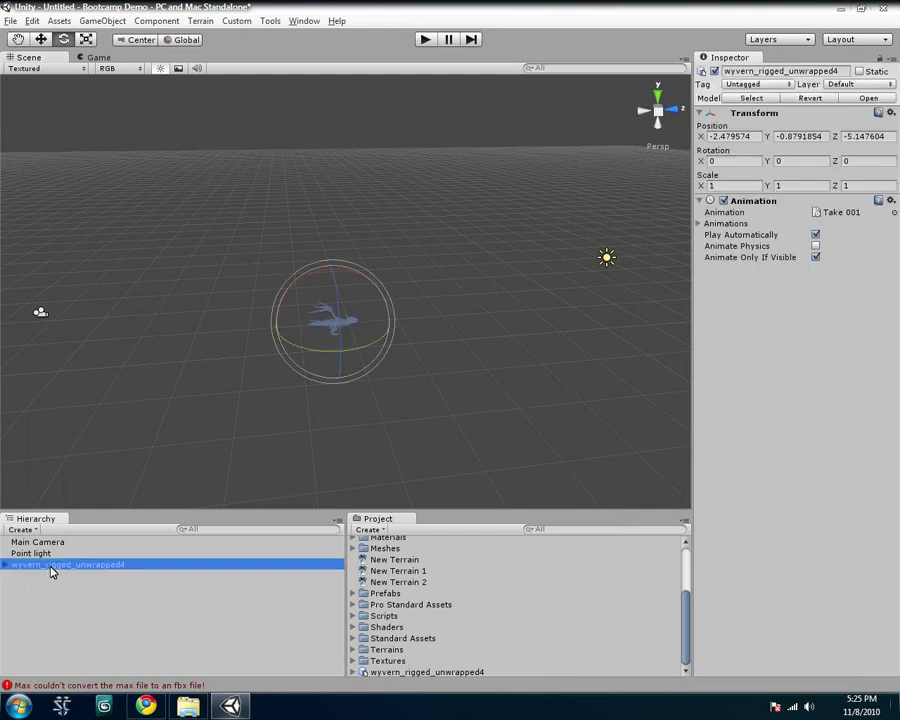
- Scale the wyvern up uniformly to about 6.46 on all axes
alt+right_drag(430, 384, 428, 387)
alt+drag(428, 387, 420, 244)
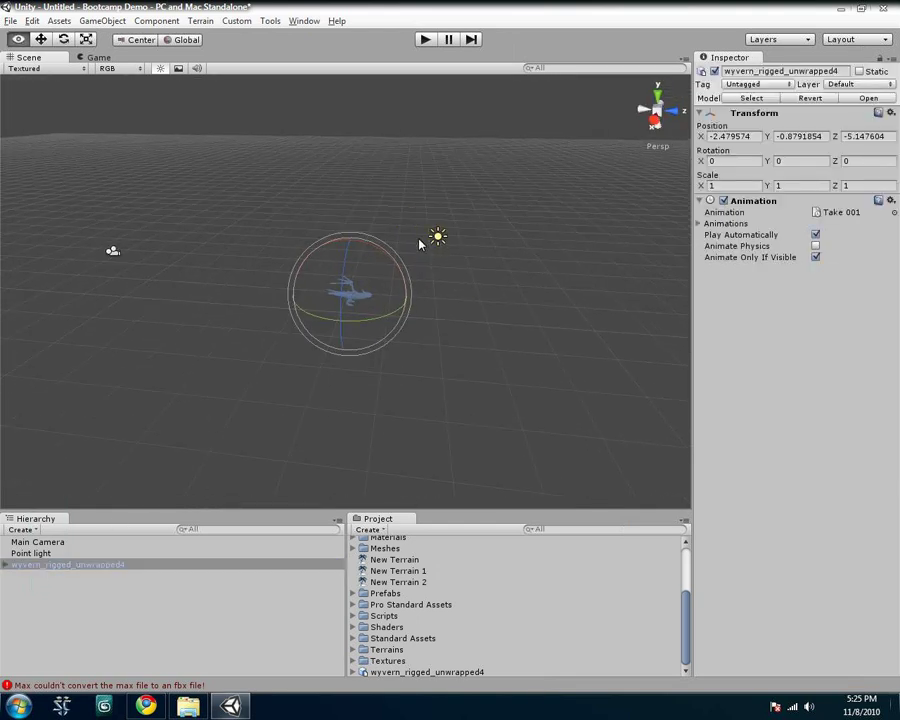
scroll(440, 298, up, 2)
key(r)
drag(349, 294, 701, 187)
click(518, 348)
click(408, 287)
- Raise the wyvern to a Y position of about 0.72 and view it from the side
alt+drag(408, 287, 408, 425)
key(w)
drag(374, 158, 404, 259)
alt+right_drag(404, 259, 410, 169)
alt+drag(270, 350, 366, 283)
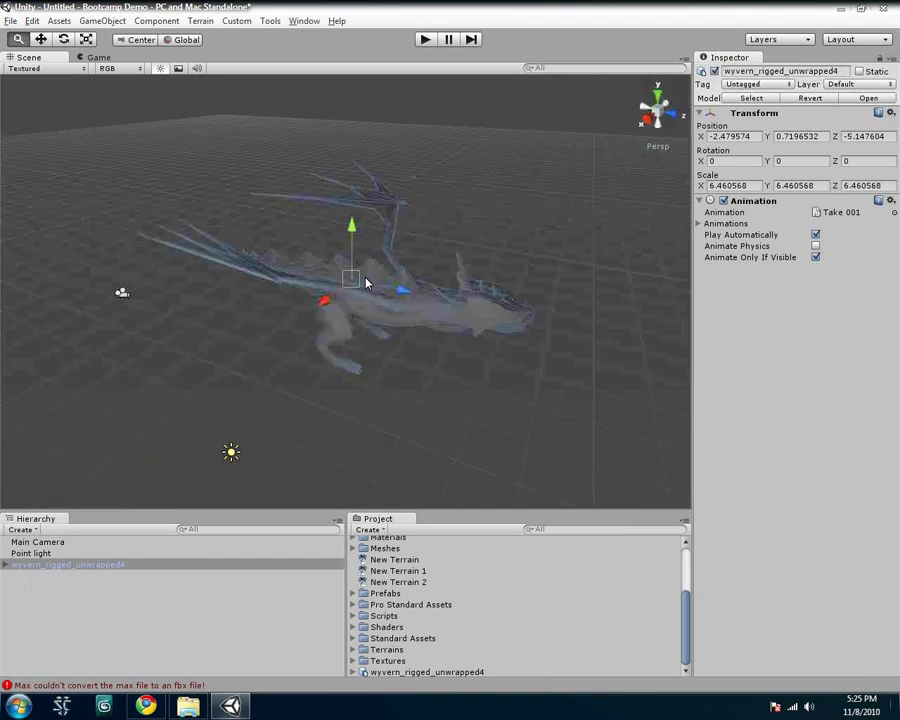
alt+right_drag(366, 284, 364, 287)
- Expand the wyvern's Bip001 skeleton down to the bones under Bip001 Spine and inspect Bip001 Spine1
click(8, 566)
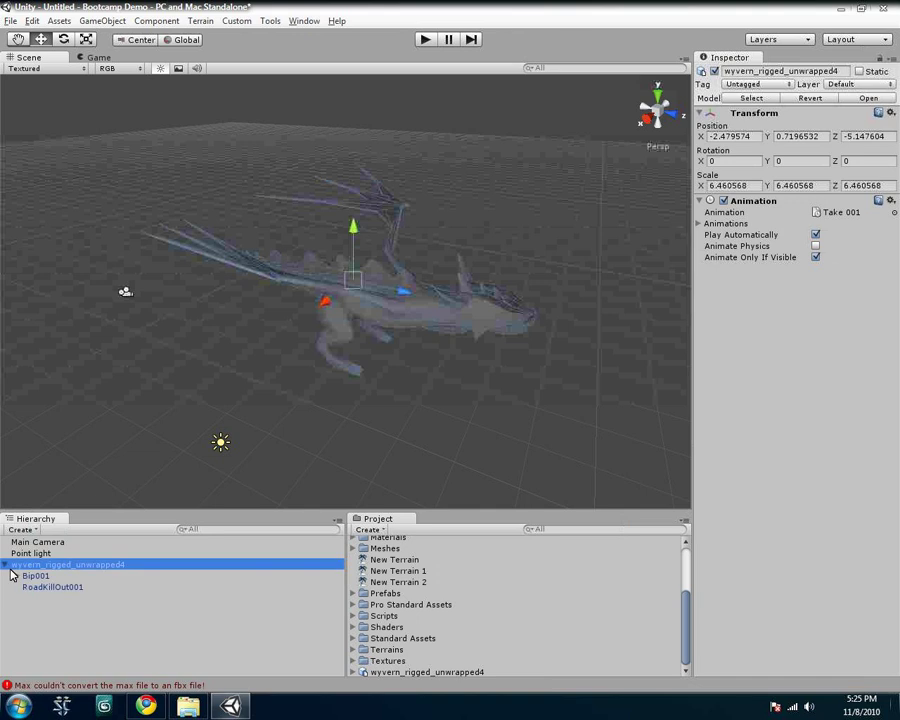
click(24, 577)
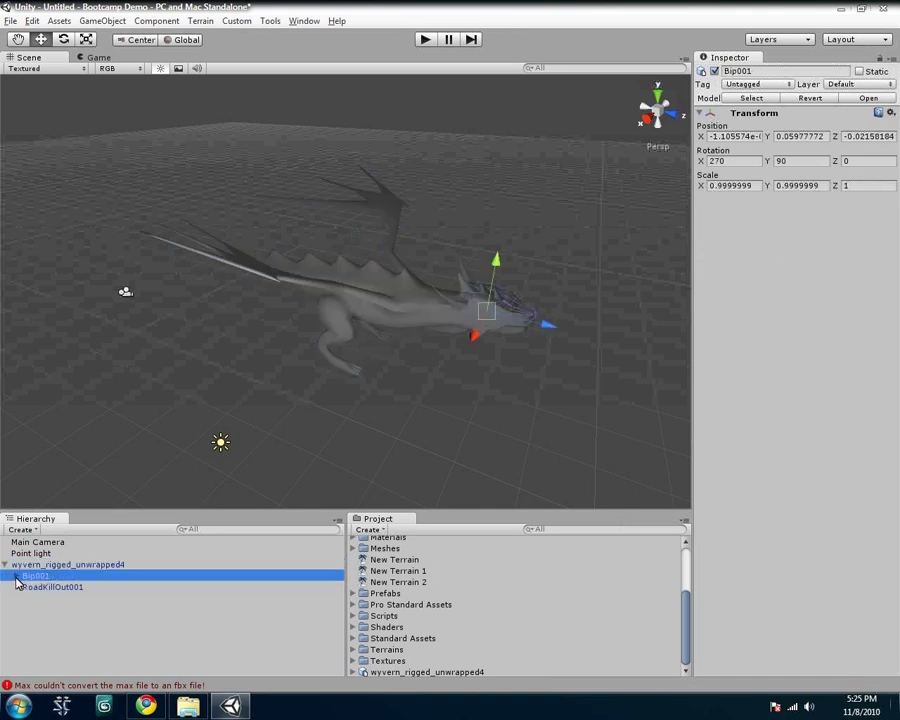
click(14, 577)
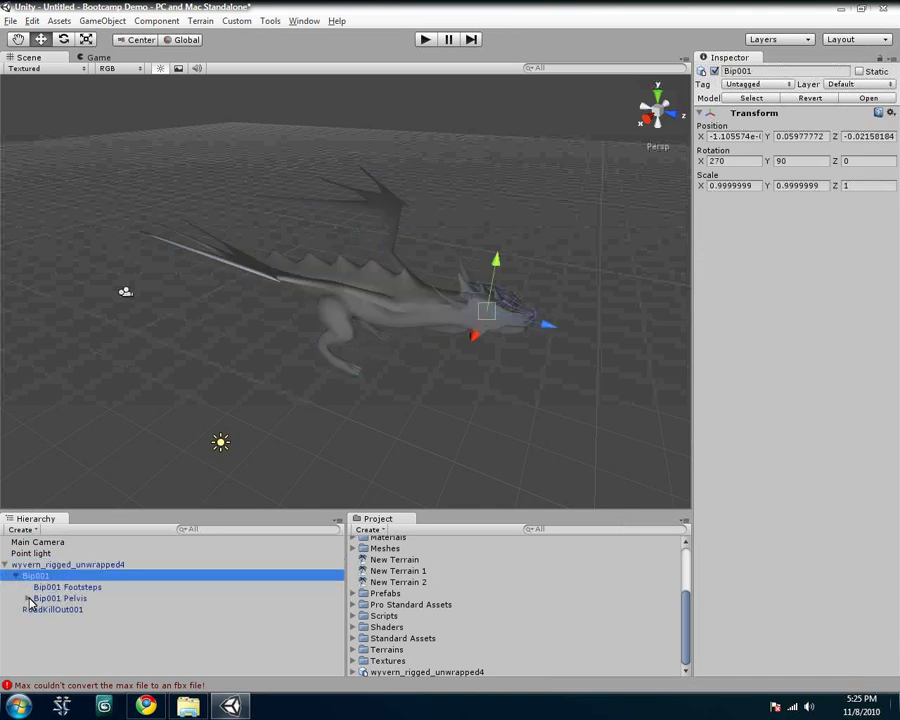
click(71, 599)
click(28, 598)
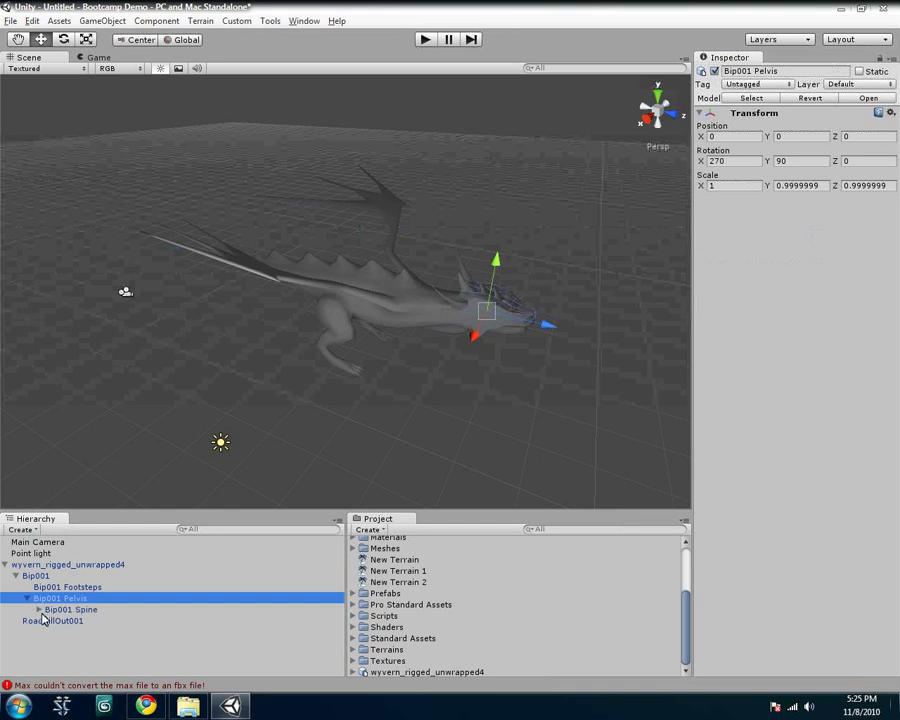
click(38, 609)
click(107, 644)
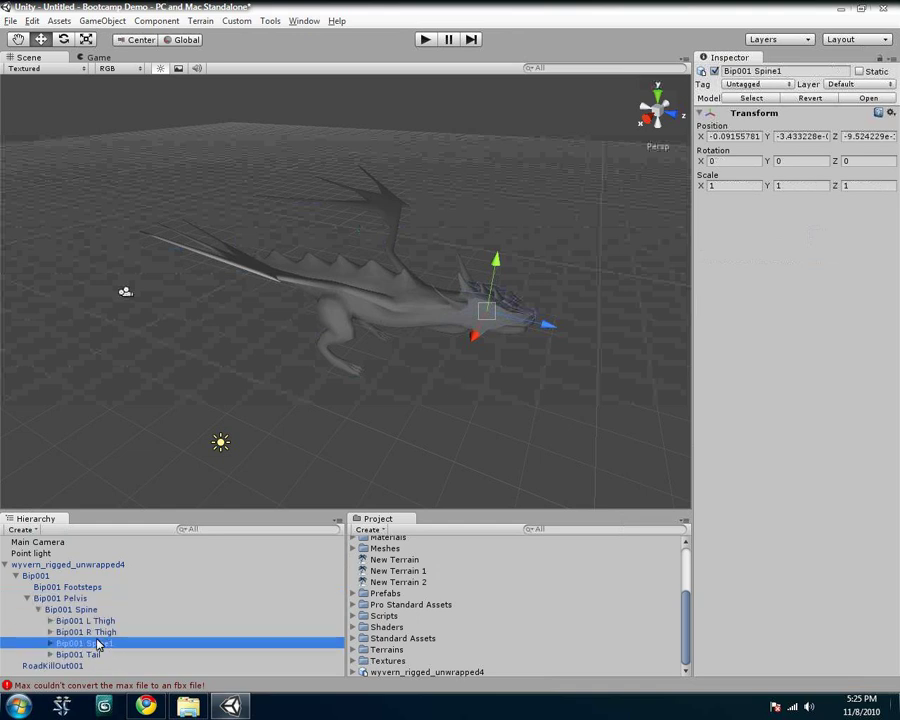
- Try rotating the wyvern's Bip001 L Thigh and Bip001 R Thigh bones
click(72, 621)
key(e)
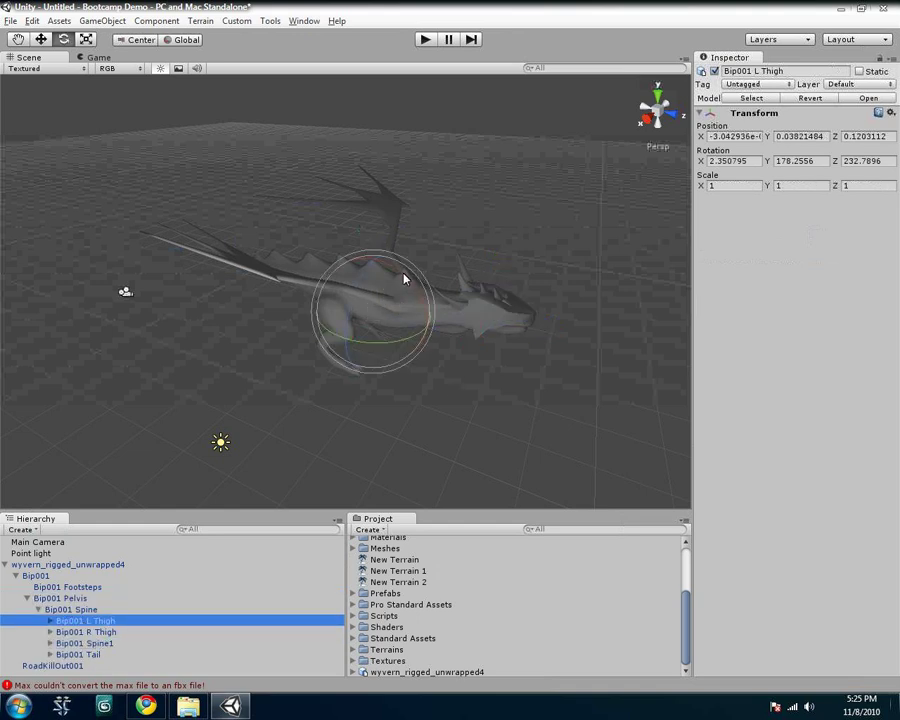
drag(460, 321, 250, 300)
click(86, 632)
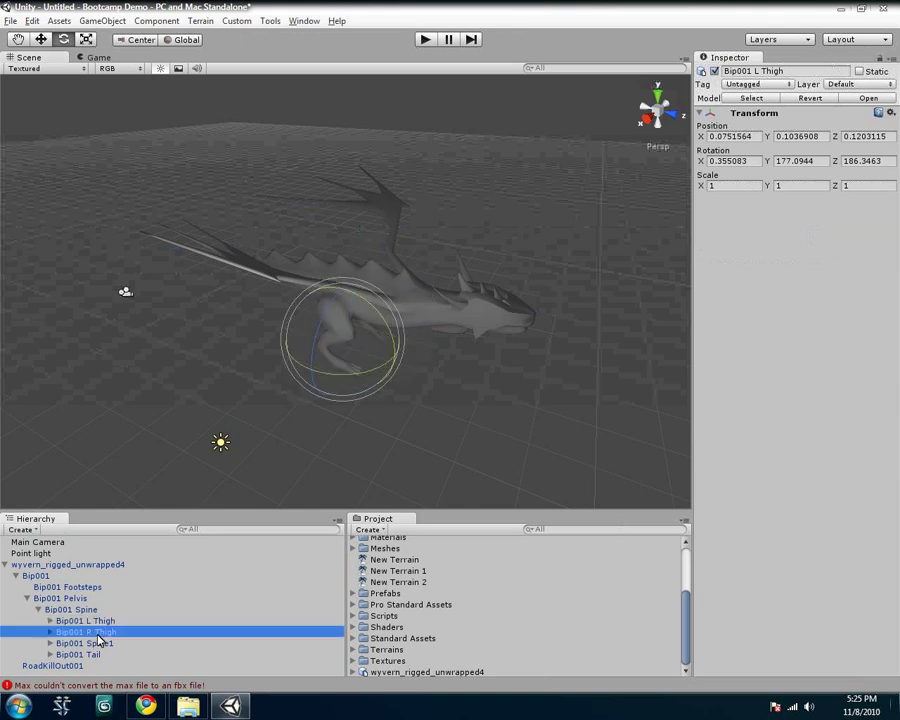
drag(374, 313, 420, 370)
drag(382, 323, 330, 288)
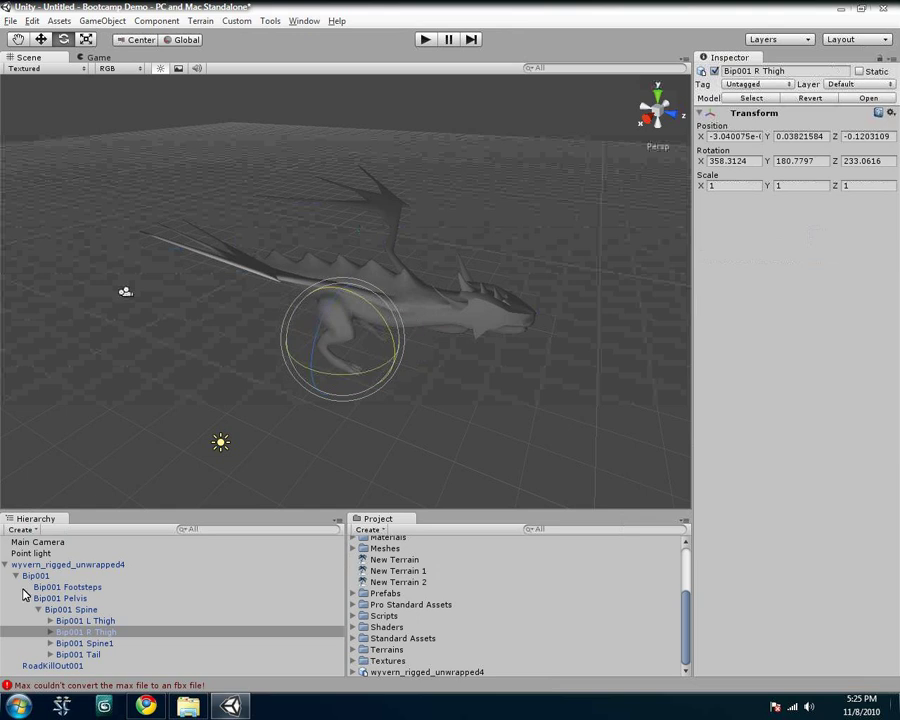
- Collapse the wyvern's Bip001 skeleton and inspect the RoadKillOut001 mesh's renderer and material
click(16, 576)
click(49, 588)
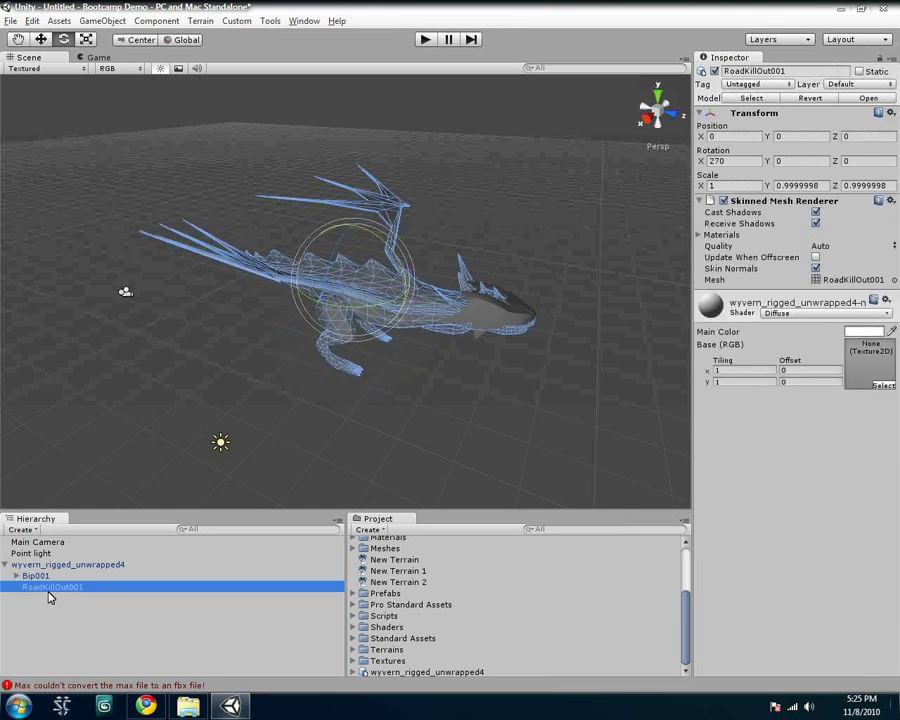
click(496, 397)
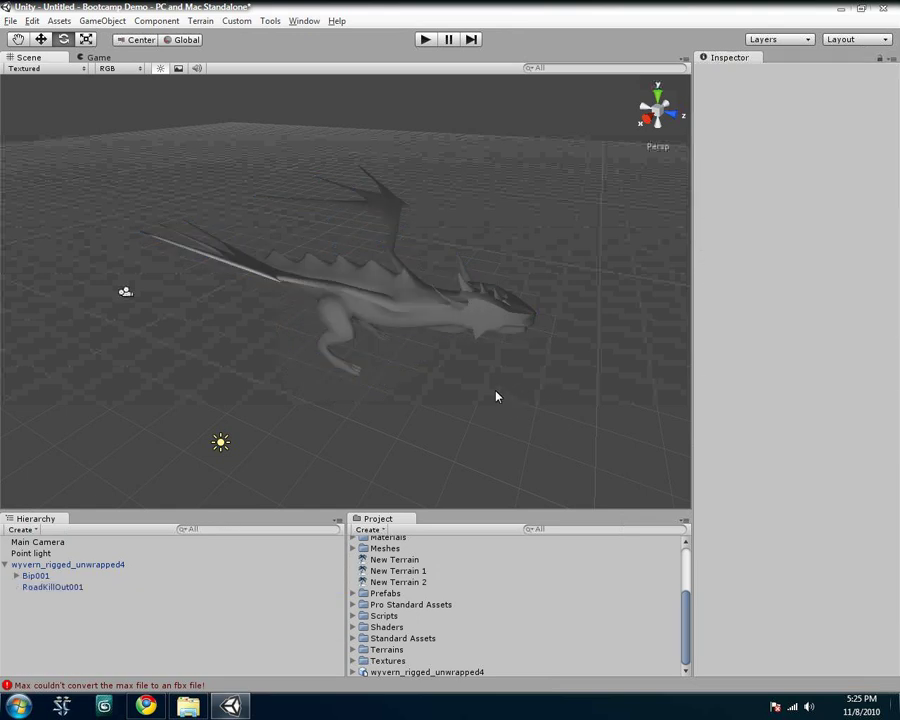
click(36, 576)
click(56, 588)
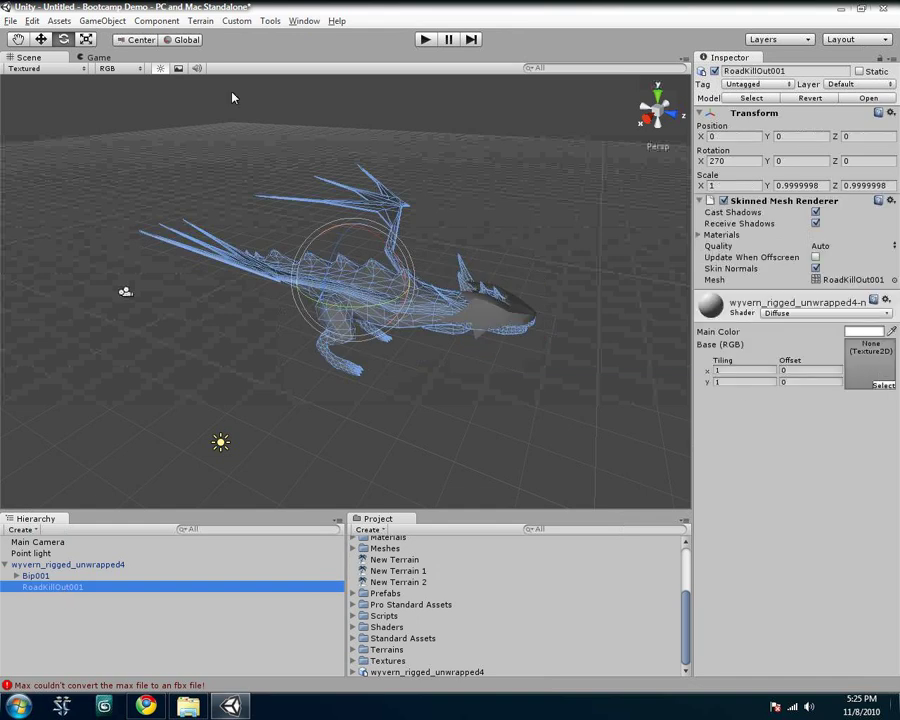
- Import the Photoshop version of the wyvern_map texture from the Wyvern folder as a new asset
click(62, 21)
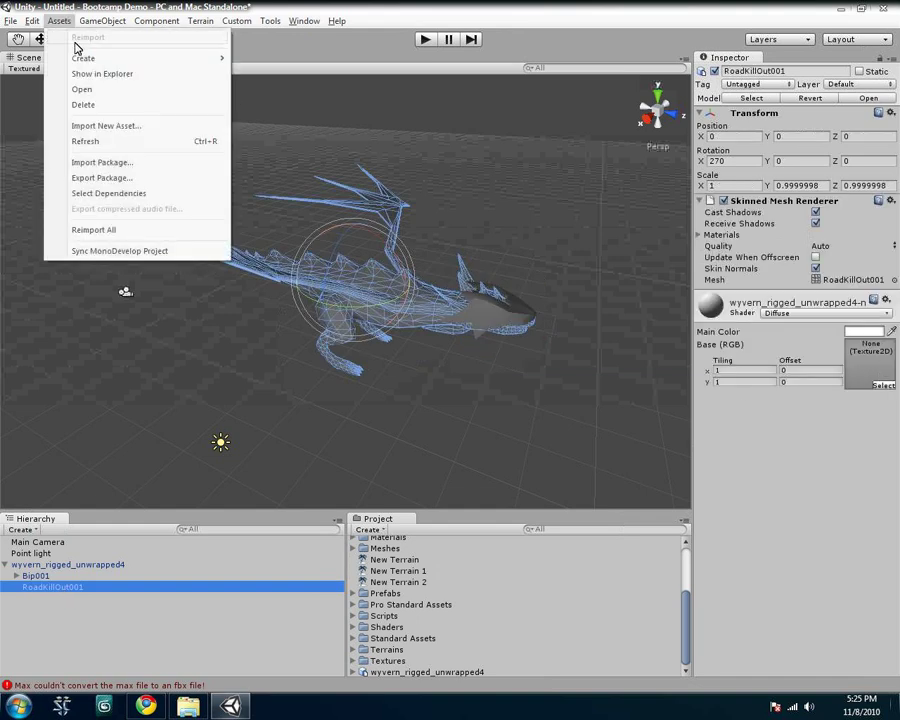
click(144, 126)
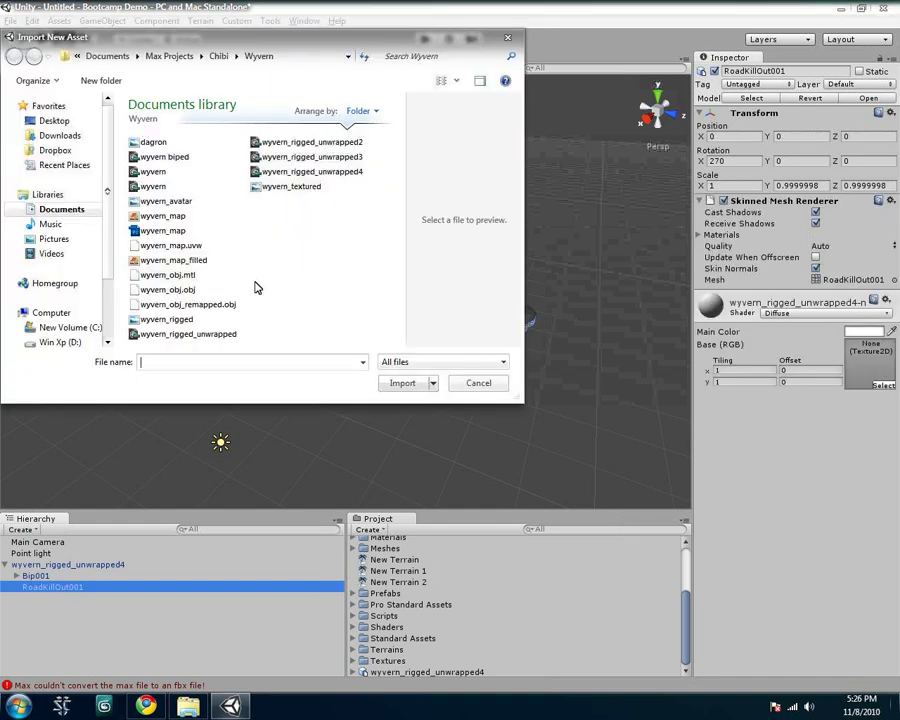
click(160, 233)
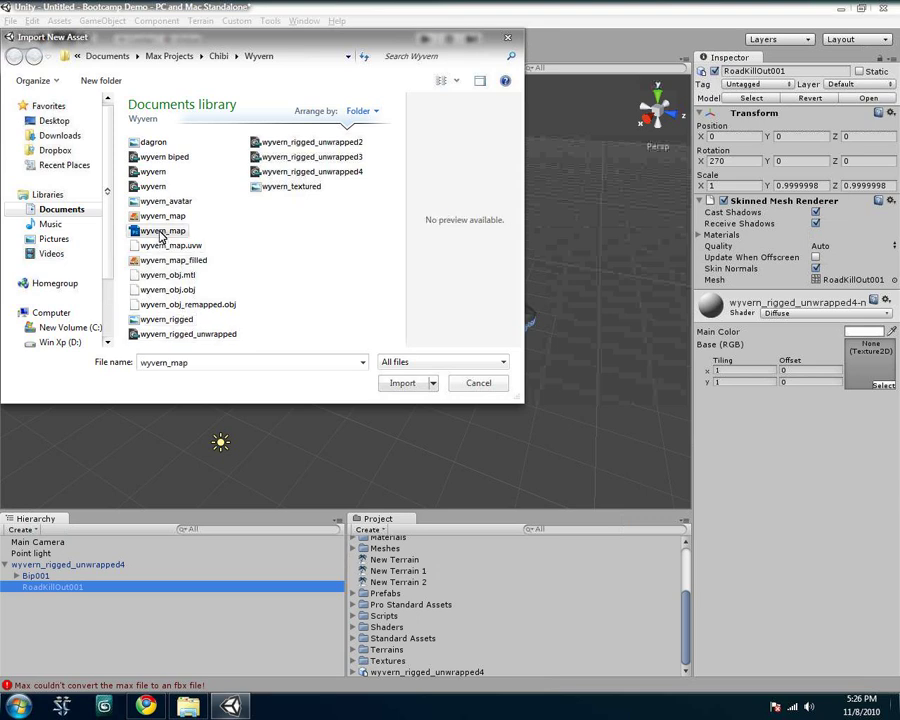
click(406, 386)
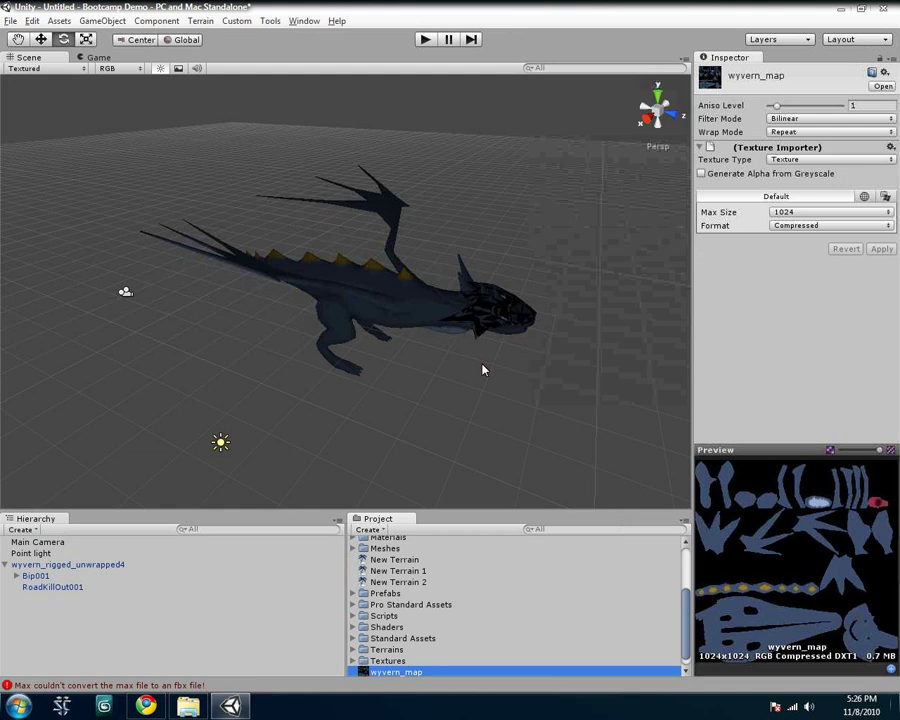
- Select the whole wyvern and switch off scene lighting so its texture shows with default light
click(423, 296)
click(426, 295)
click(633, 294)
click(403, 302)
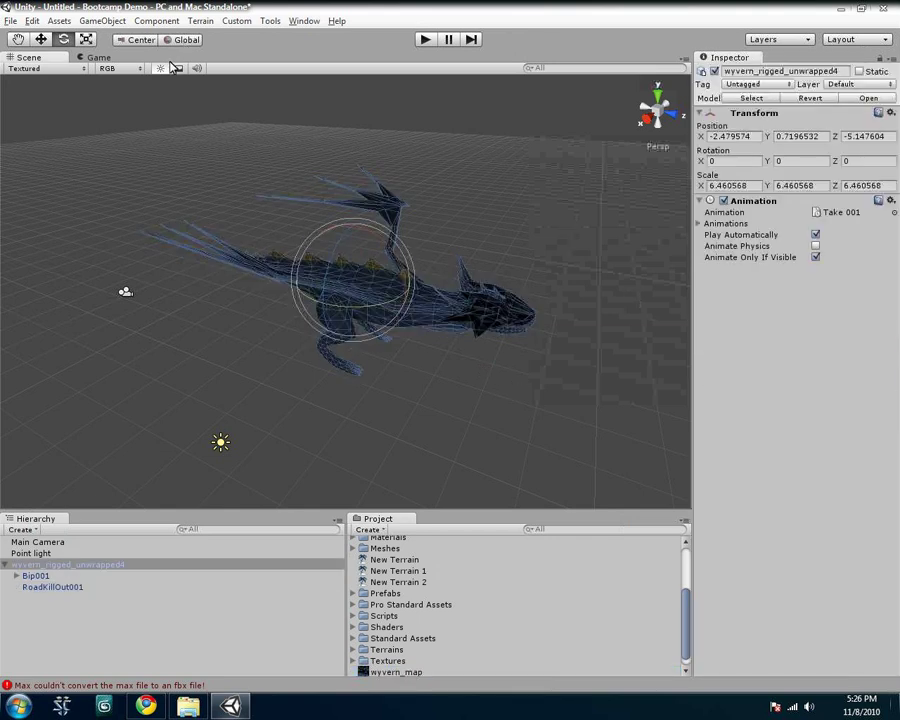
click(160, 68)
click(416, 348)
click(520, 313)
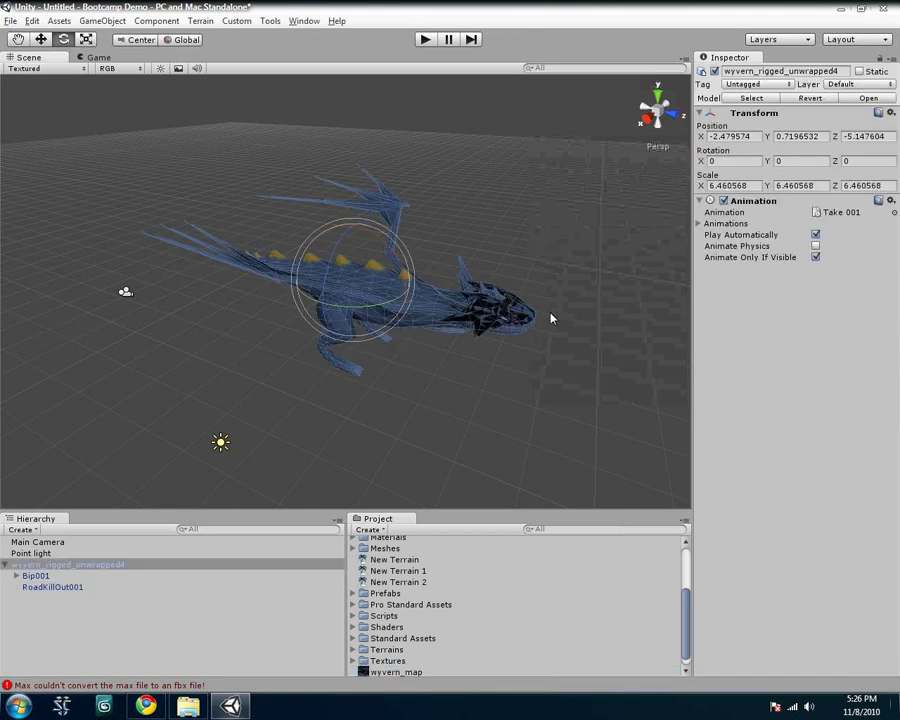
- Select the wyvern's separate head mesh, Box001, in the scene and inspect its renderer and material
click(508, 312)
click(508, 314)
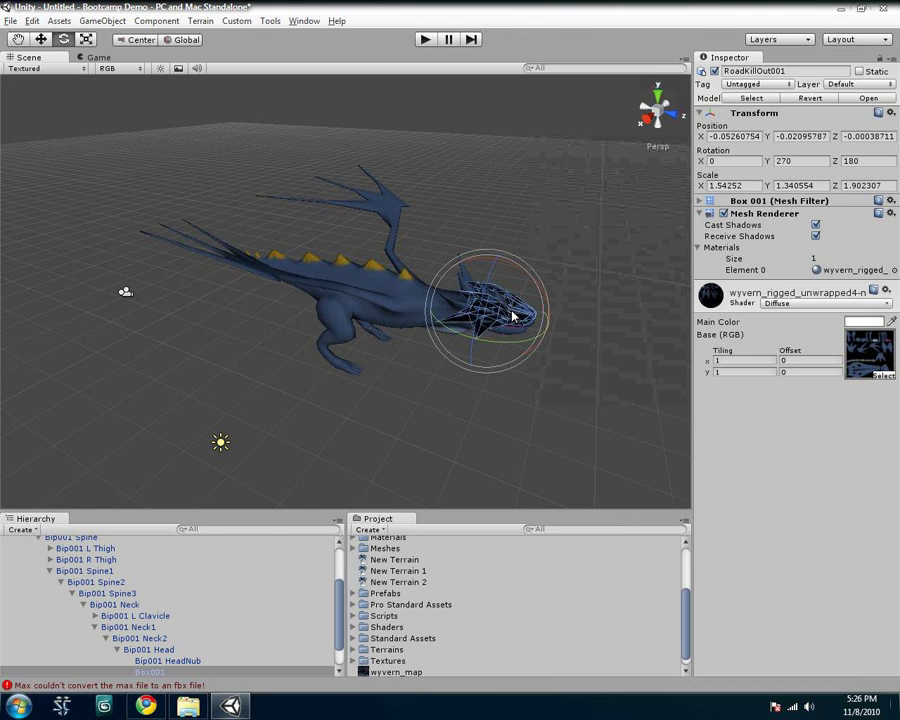
click(530, 322)
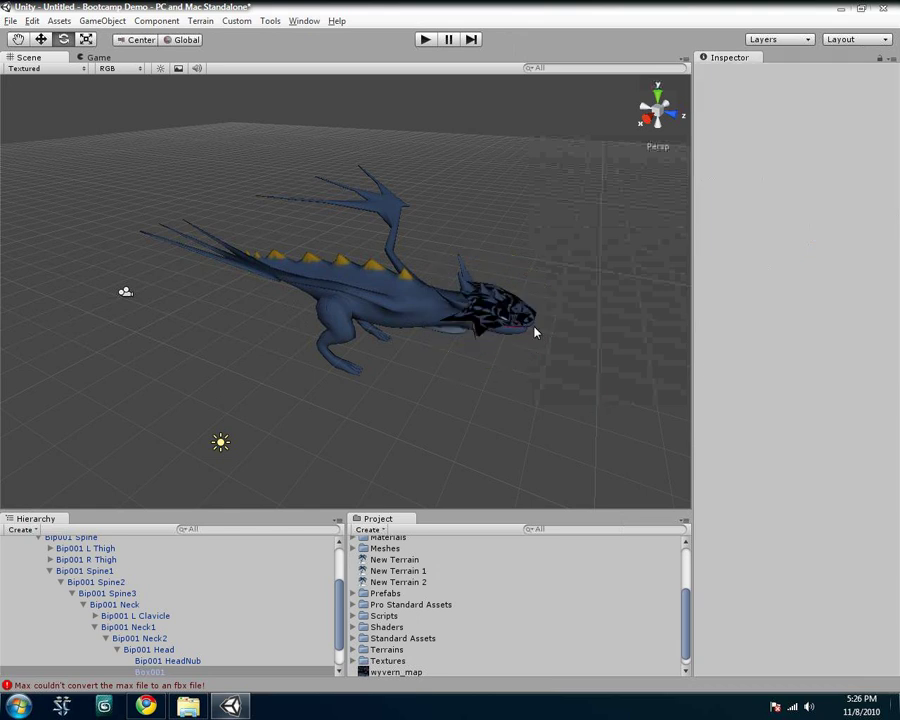
click(518, 313)
click(525, 320)
click(525, 320)
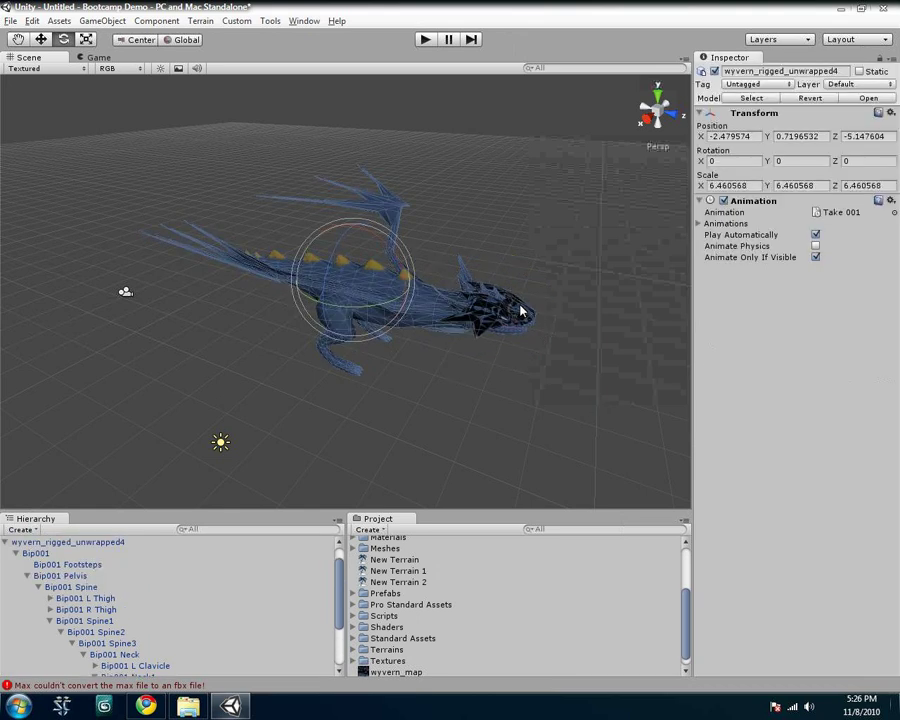
click(522, 315)
- Set the base texture of Box001's material to None and reassign wyvern_map to it
click(882, 376)
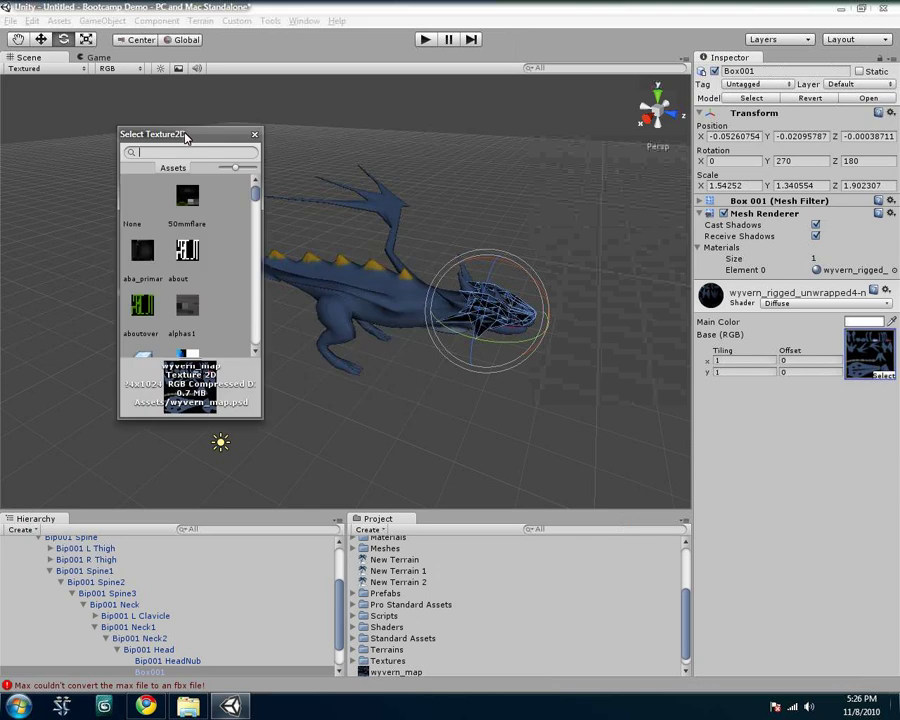
click(136, 222)
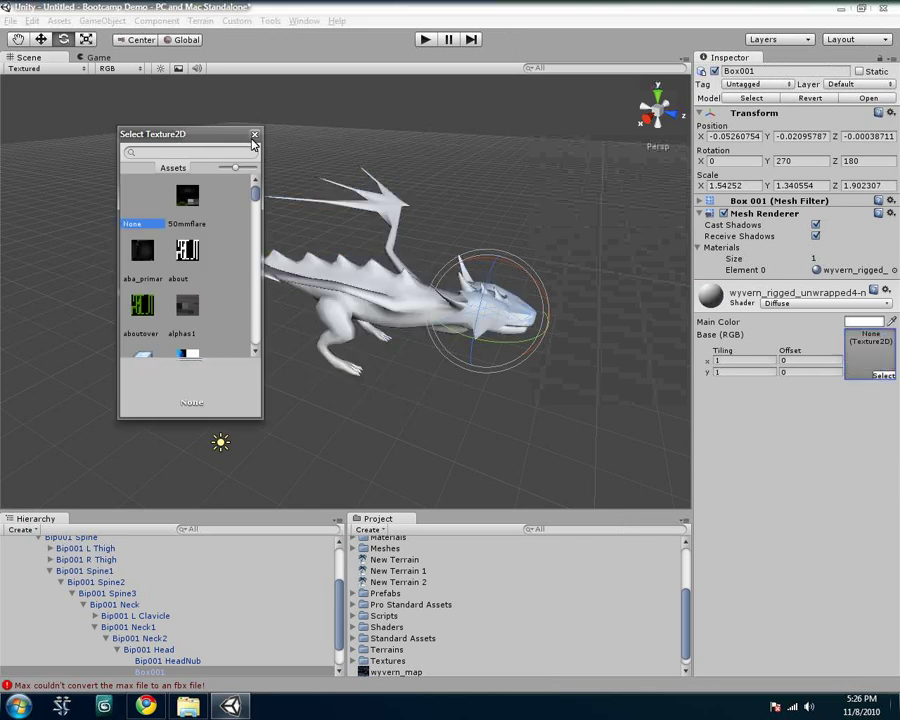
drag(255, 190, 270, 360)
scroll(201, 337, down, 3)
click(195, 333)
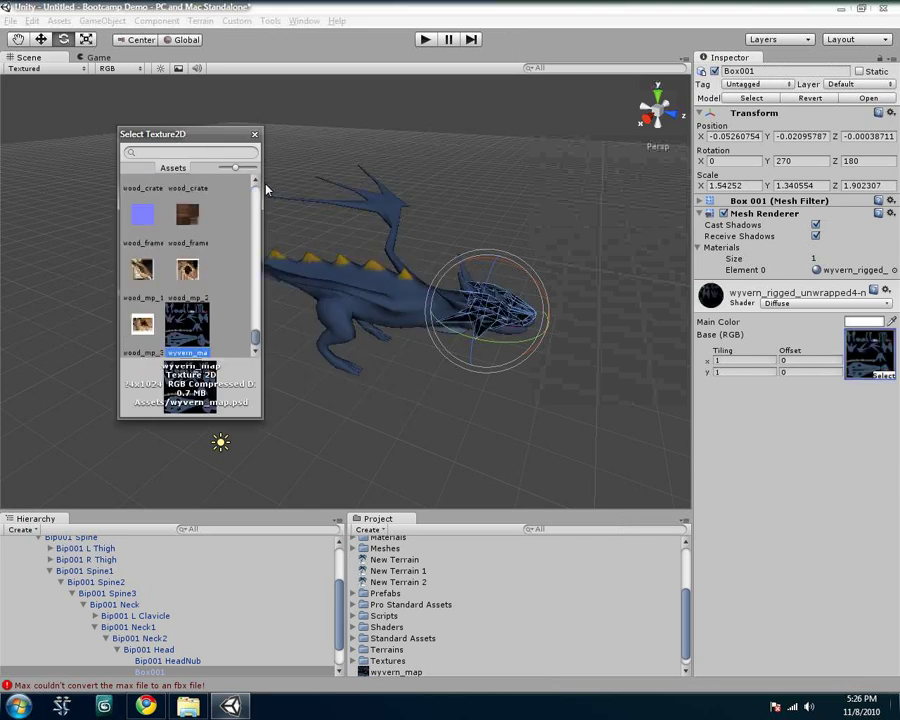
click(254, 133)
- Select the whole wyvern in the scene and look through the project's assets for its files
drag(129, 167, 540, 384)
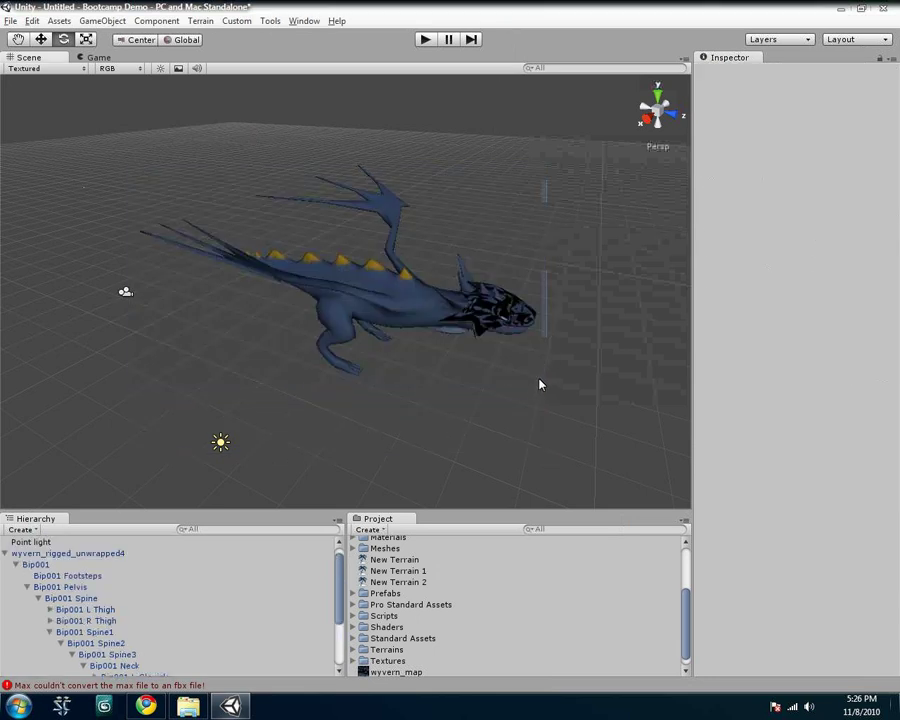
click(405, 264)
click(522, 315)
click(512, 318)
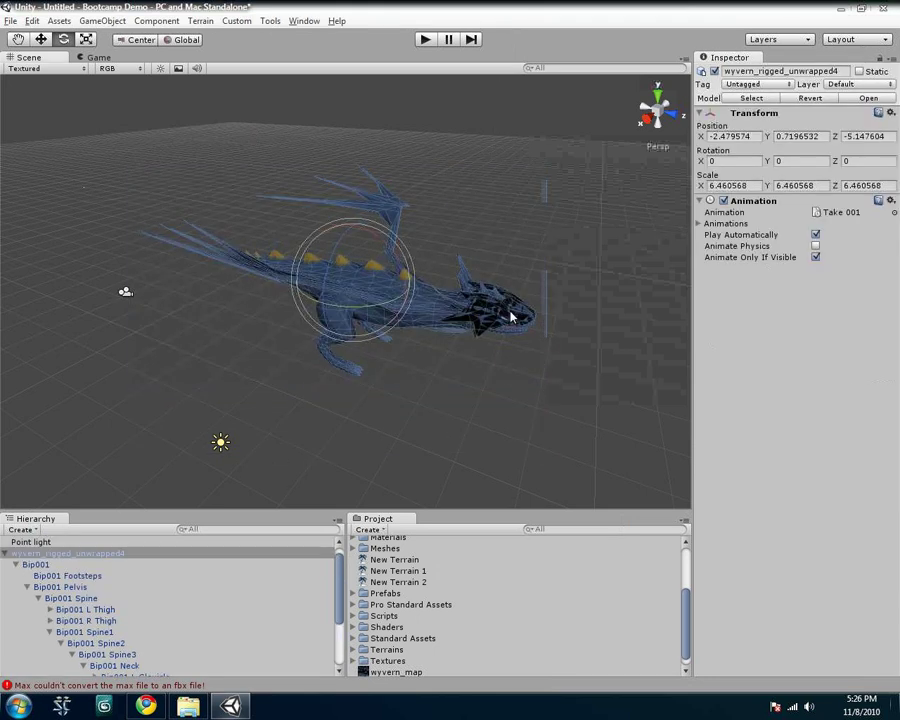
scroll(689, 632, down, 1)
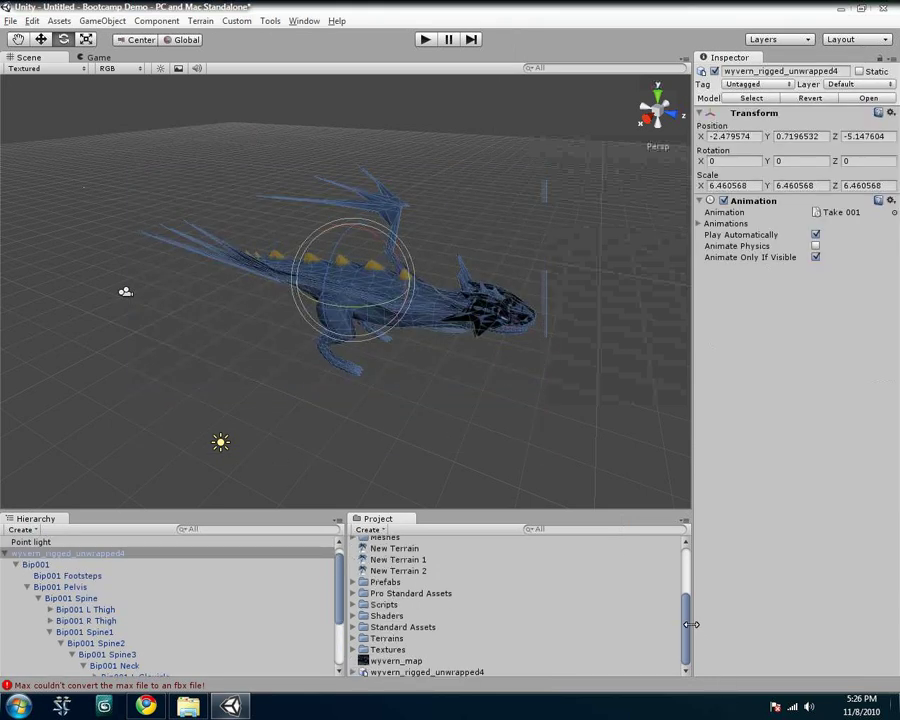
scroll(689, 625, up, 3)
drag(689, 617, 691, 692)
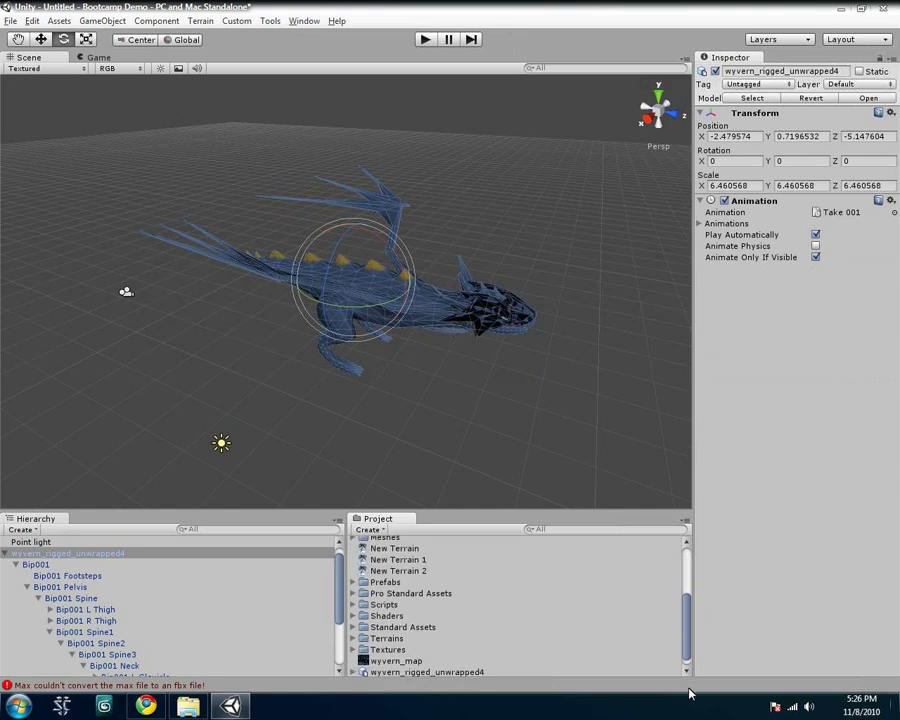
- Collapse the wyvern's bone hierarchy to its top level and inspect RoadKillOut001, folding away its material properties
click(5, 553)
drag(686, 625, 689, 575)
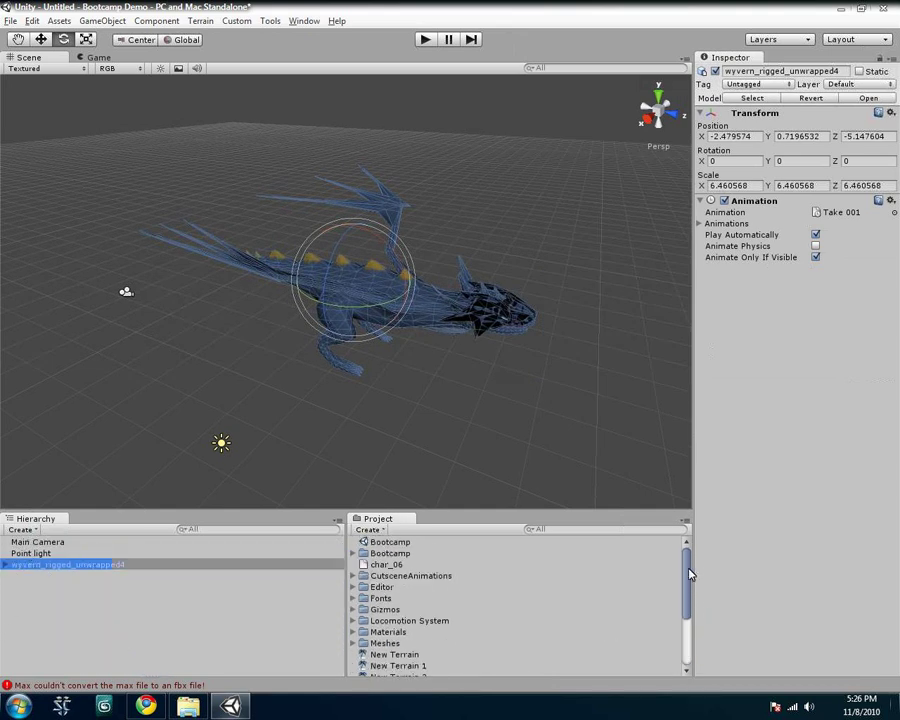
click(117, 566)
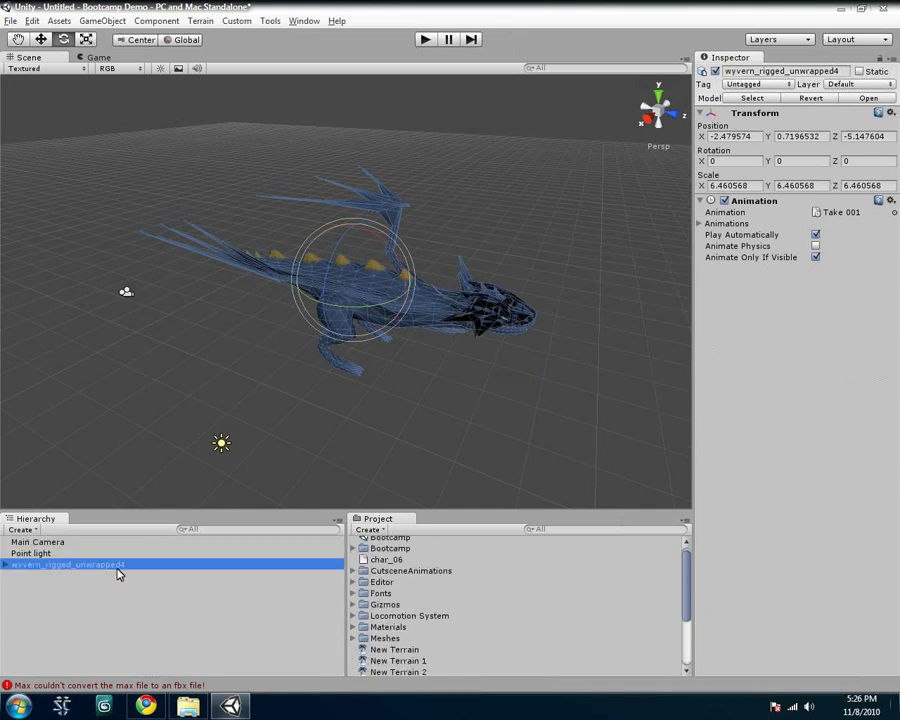
alt+click(8, 566)
click(15, 577)
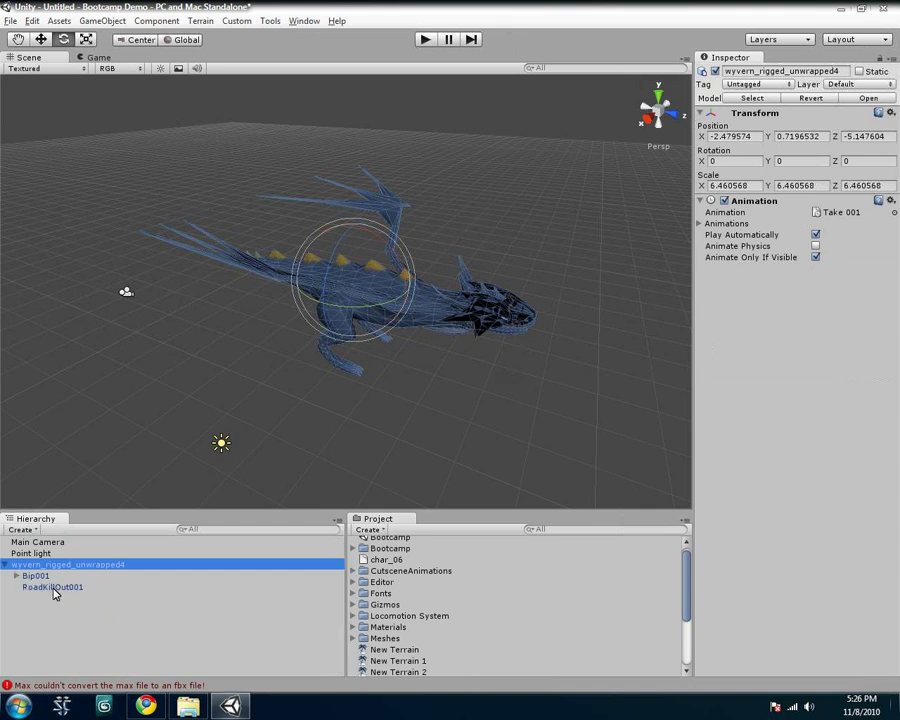
click(53, 587)
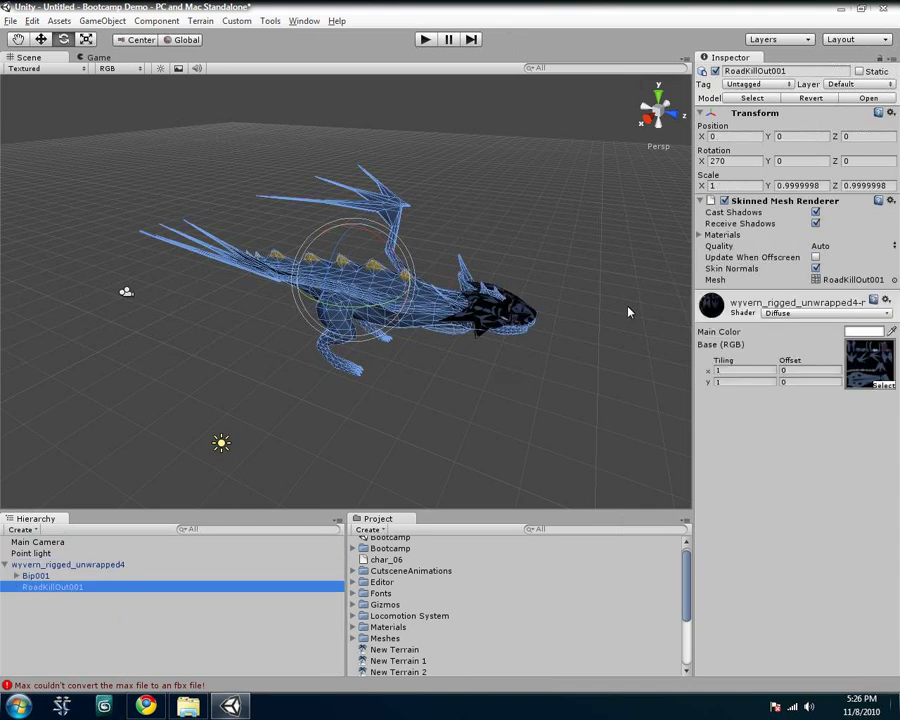
click(797, 313)
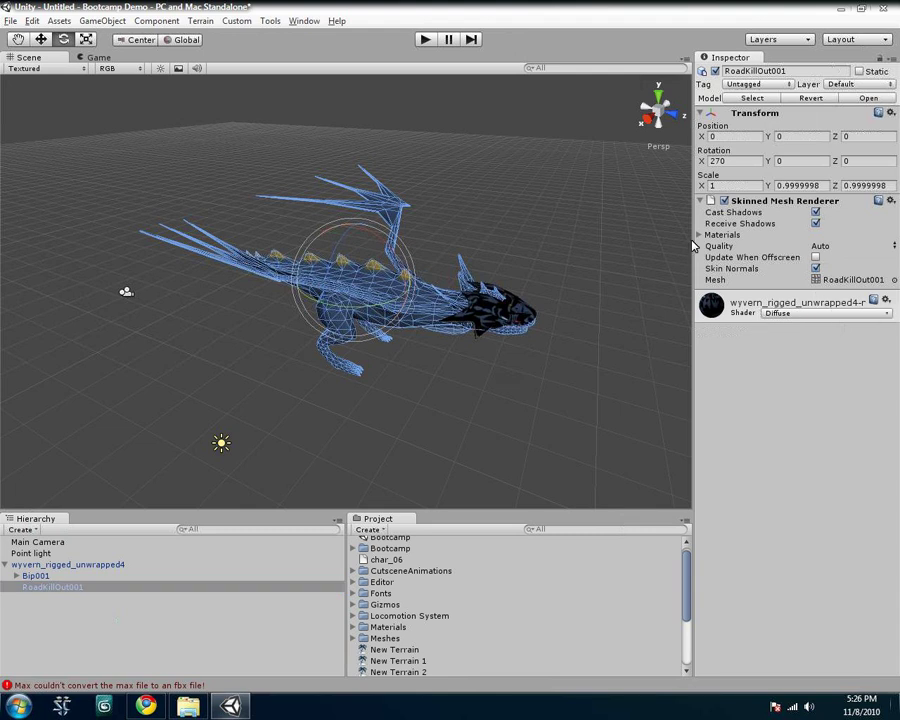
- Try deleting the whole wyvern from the scene and locate its model among the project assets
click(251, 227)
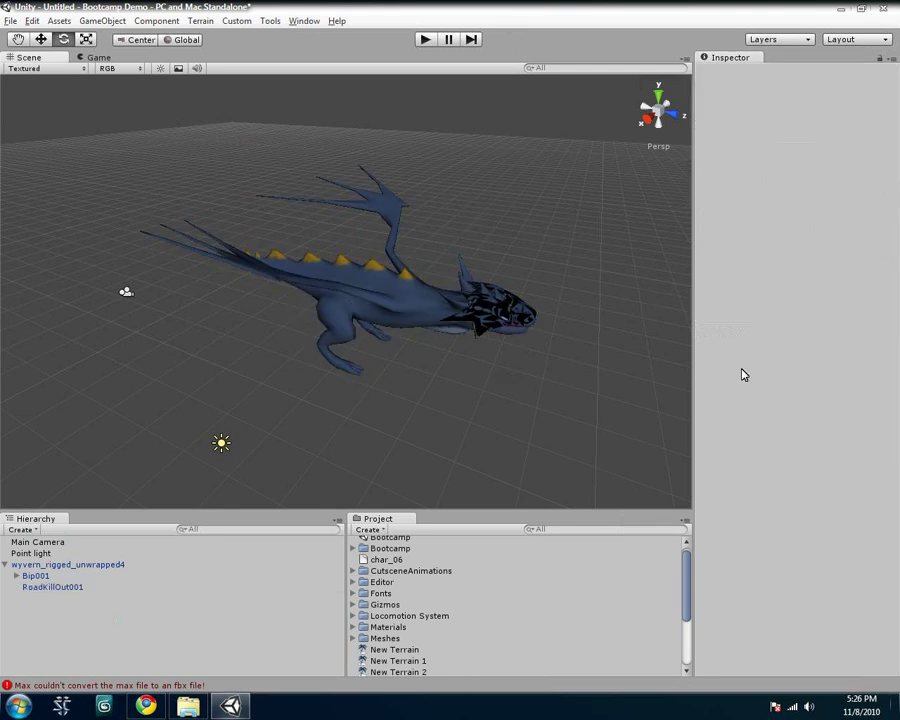
drag(585, 420, 283, 205)
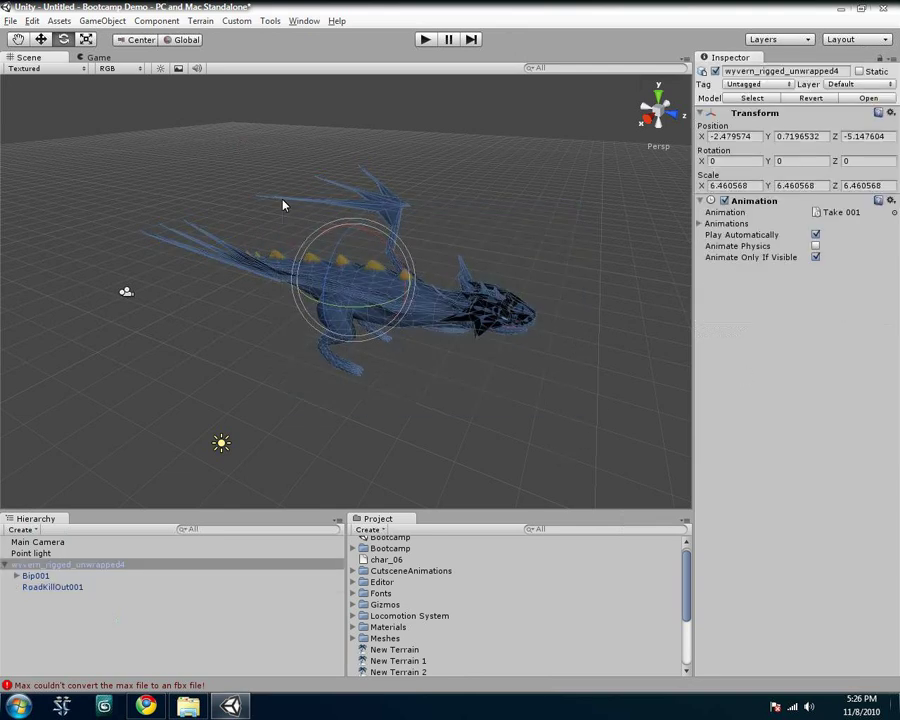
key(Delete)
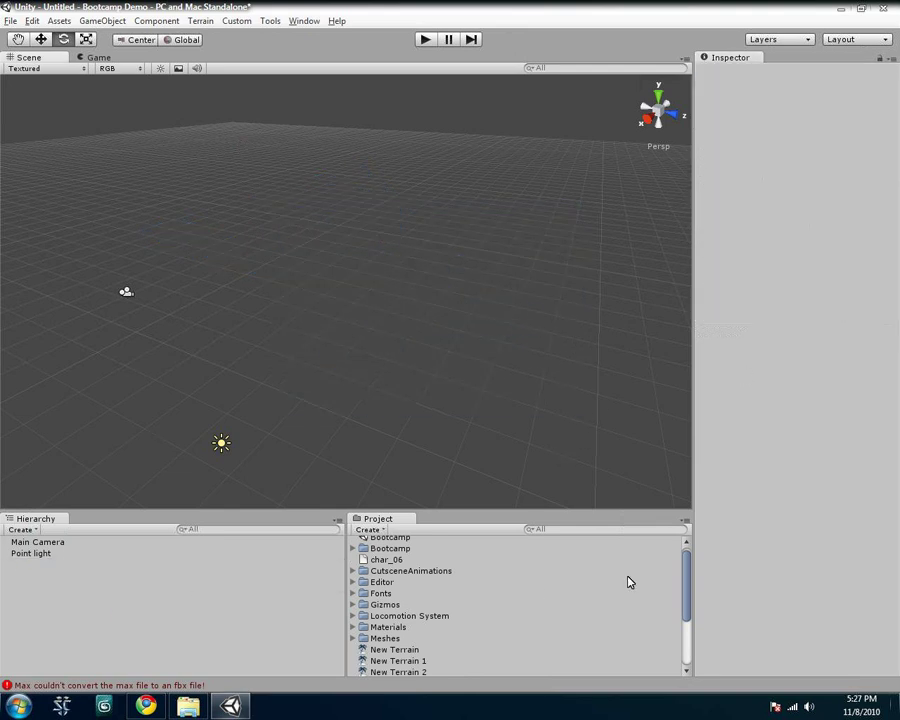
mouse_move(680, 581)
mouse_down()
mouse_move(687, 616)
mouse_move(680, 604)
mouse_up()
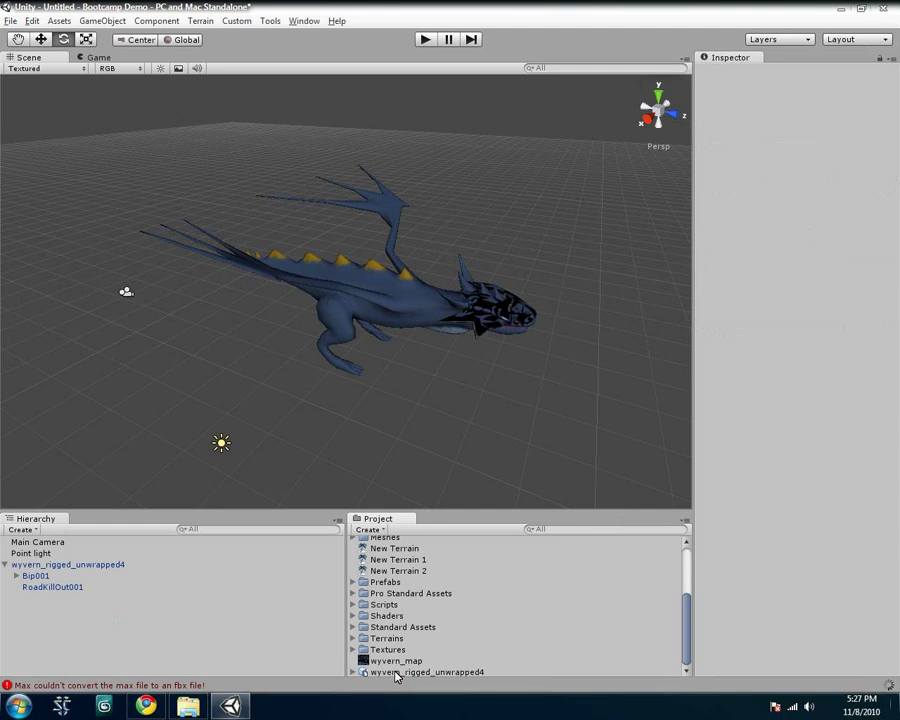
- Remove the wyvern_rigged_unwrapped4 object from the scene
click(381, 283)
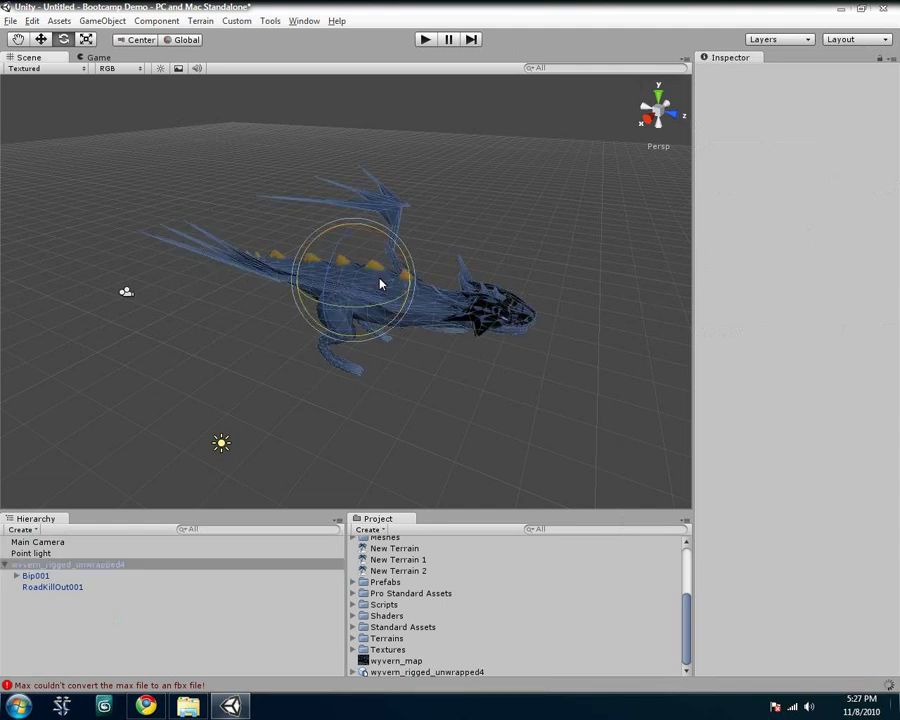
click(554, 420)
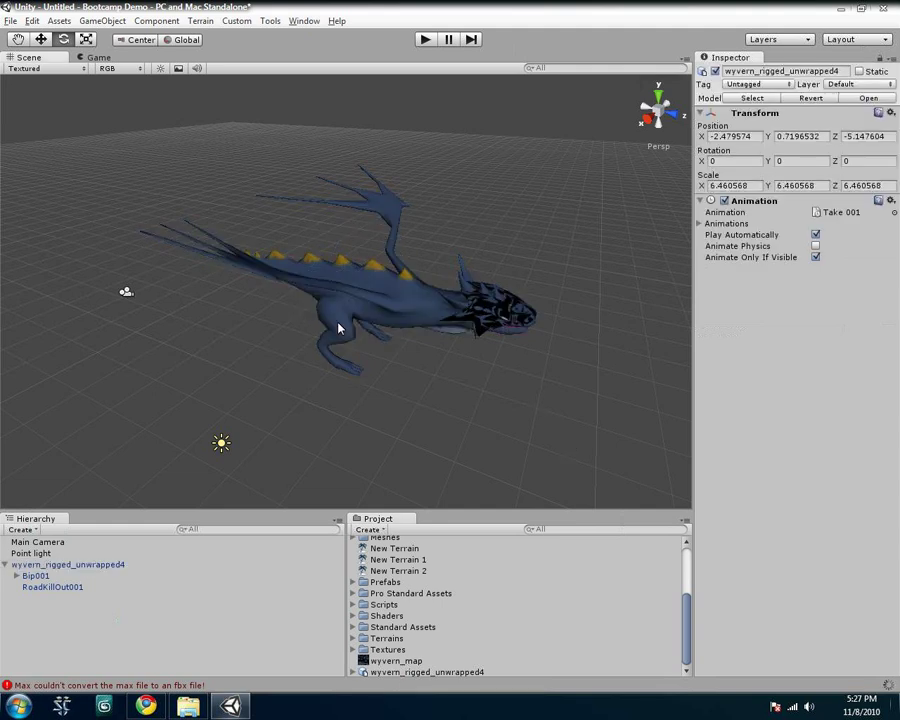
click(338, 328)
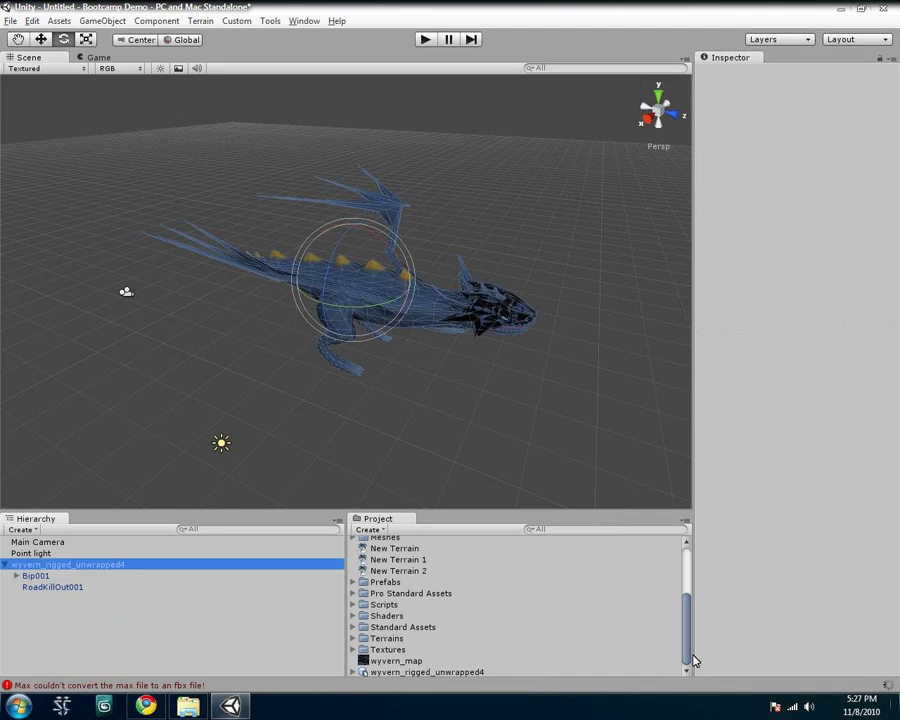
key(Delete)
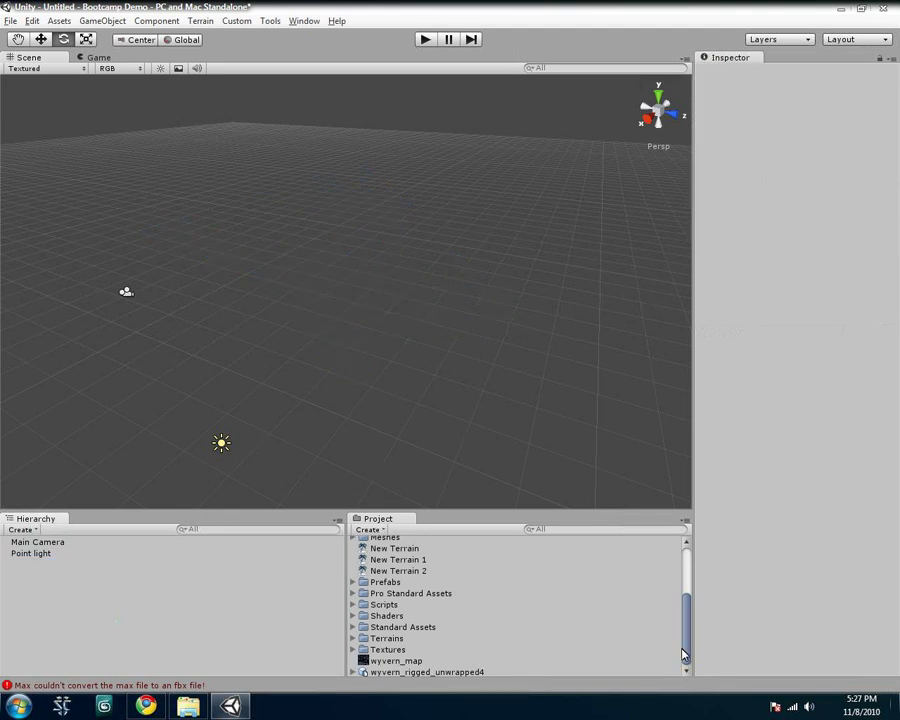
- Delete the wyvern_rigged_unwrapped4 model and the wyvern_map texture from the project's assets
click(403, 669)
key(Delete)
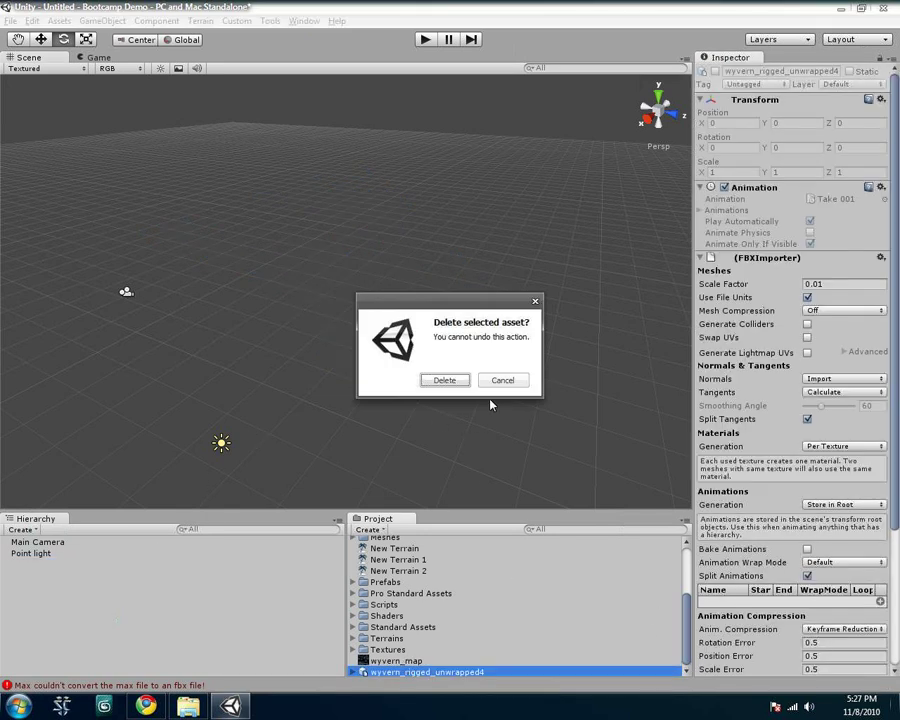
click(444, 380)
click(402, 669)
key(Delete)
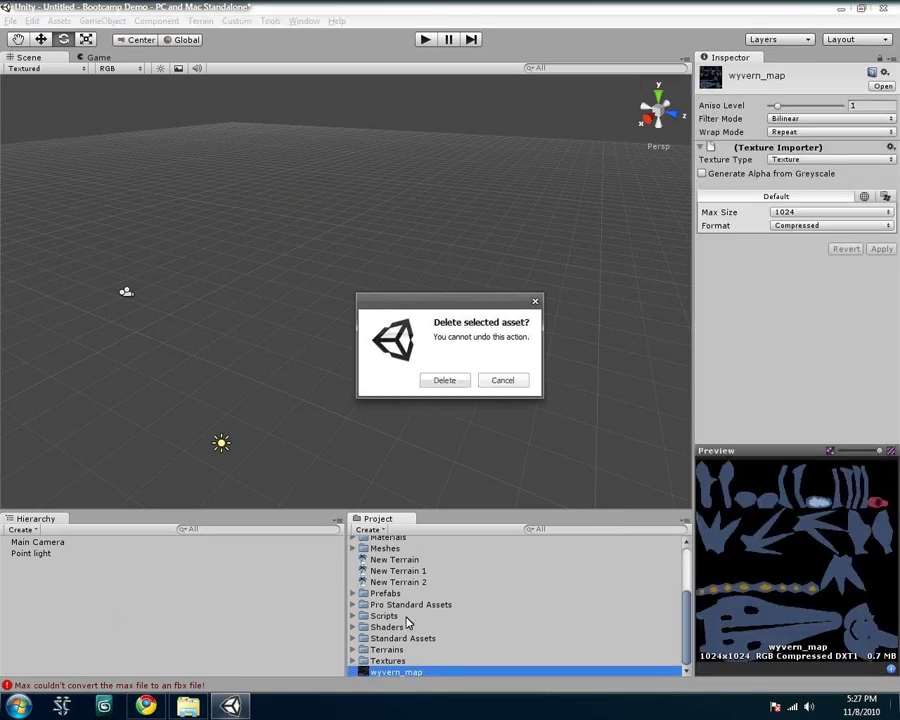
click(444, 380)
click(60, 21)
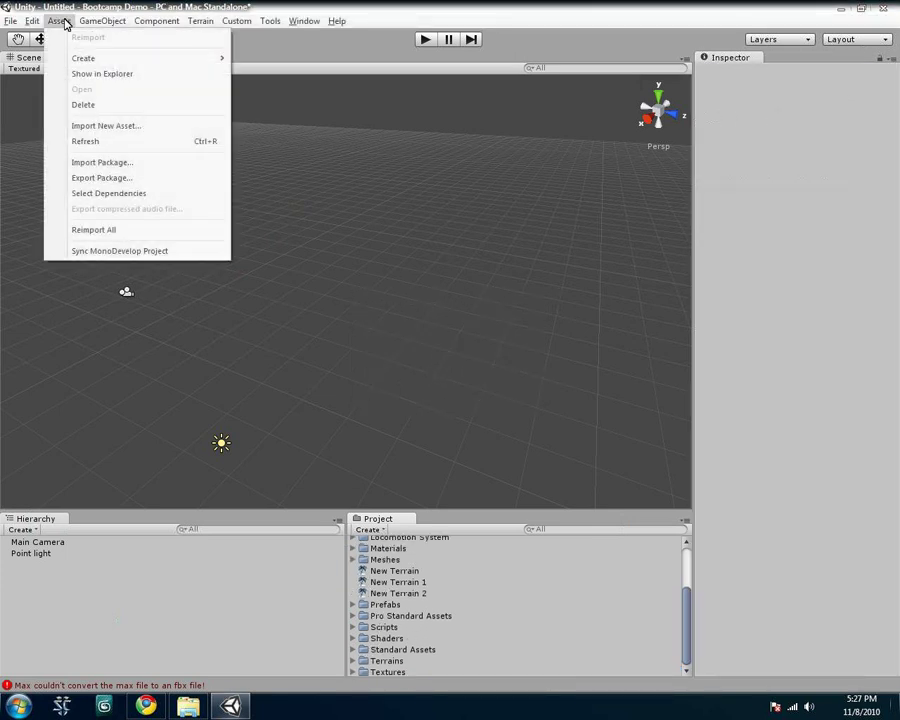
click(178, 6)
drag(245, 201, 490, 428)
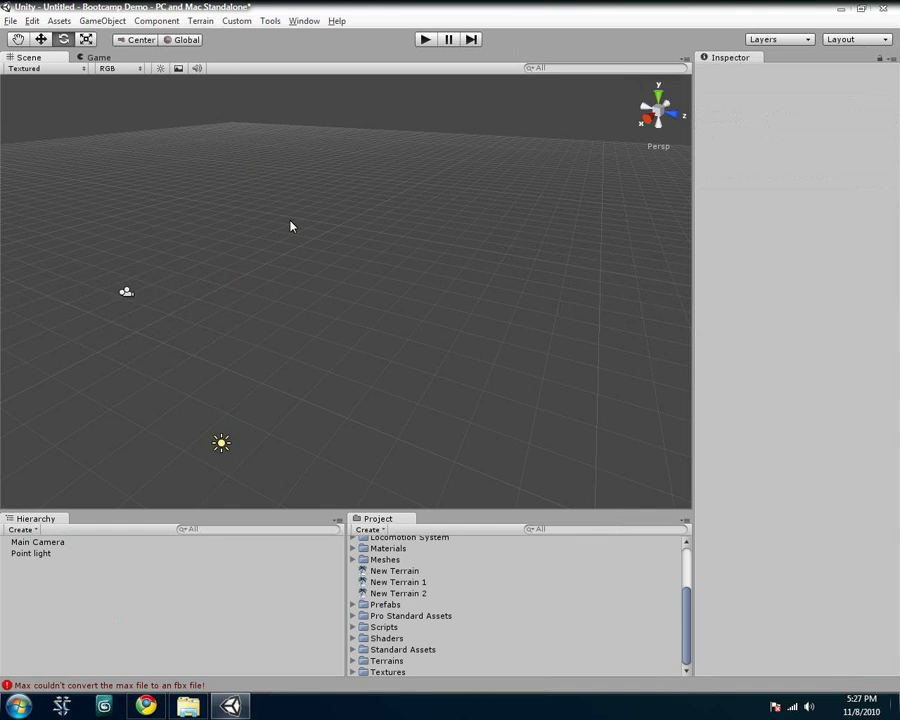
- Create a sphere in the scene and scale it up to about twice its original size
click(103, 21)
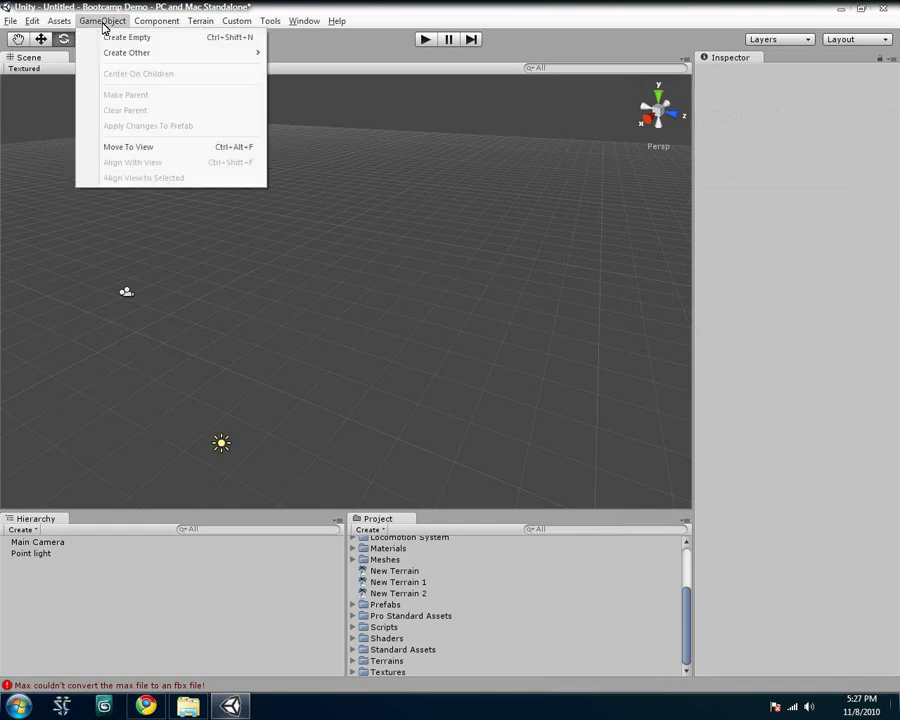
mouse_move(153, 54)
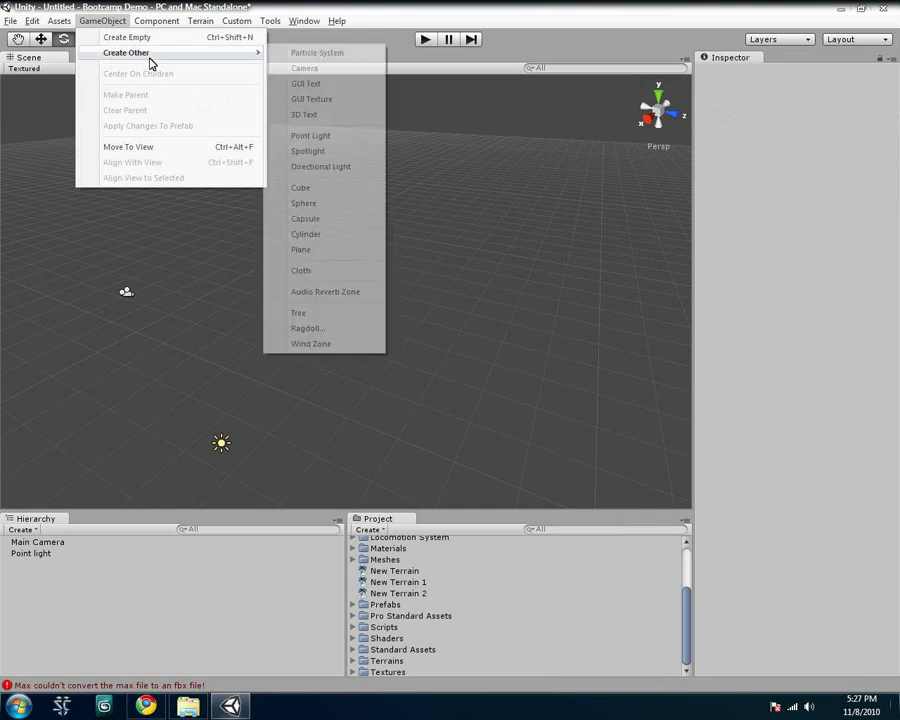
click(326, 205)
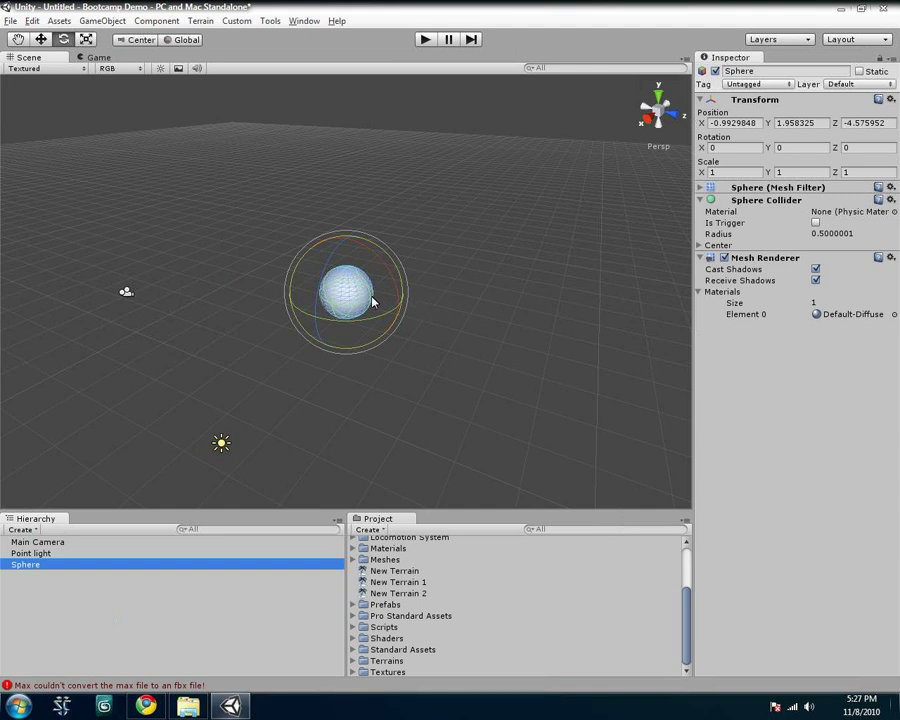
key(w)
click(348, 182)
- Create a particle system and move it out of the sphere along Z to about -2.16
click(103, 21)
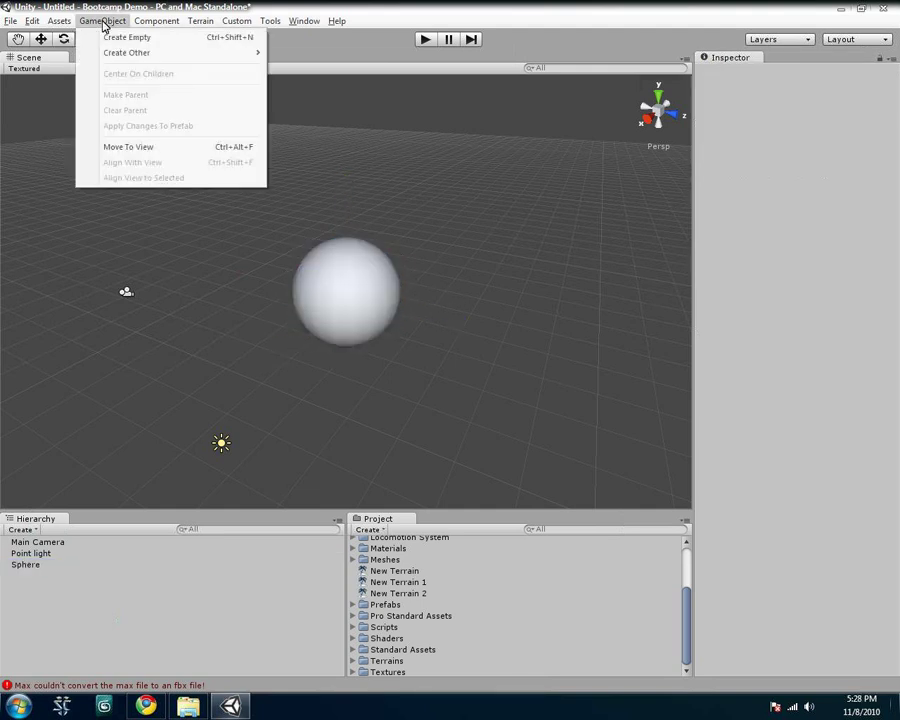
mouse_move(152, 54)
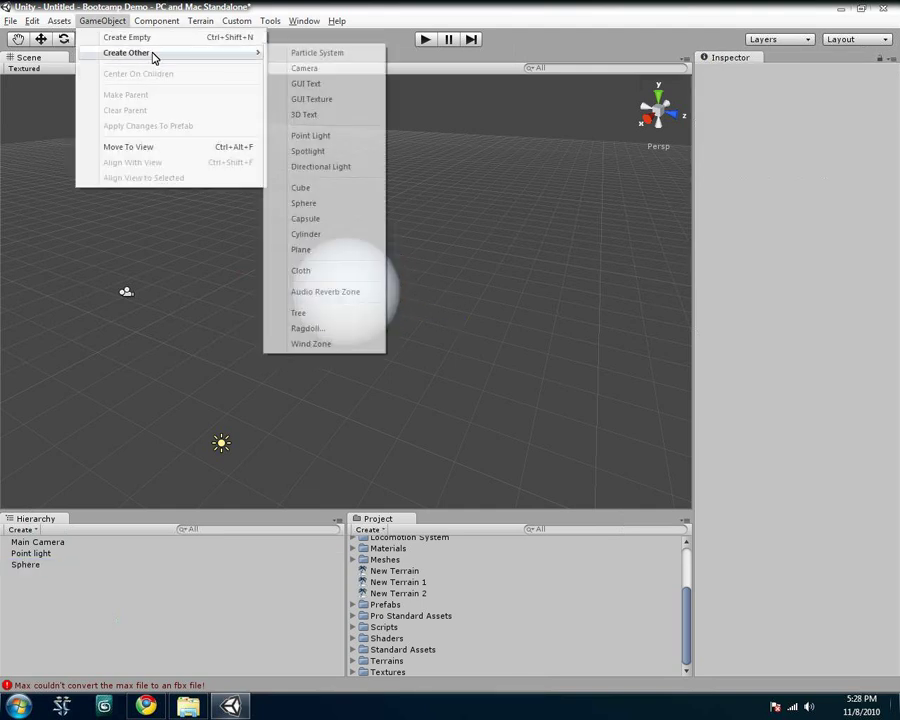
click(316, 55)
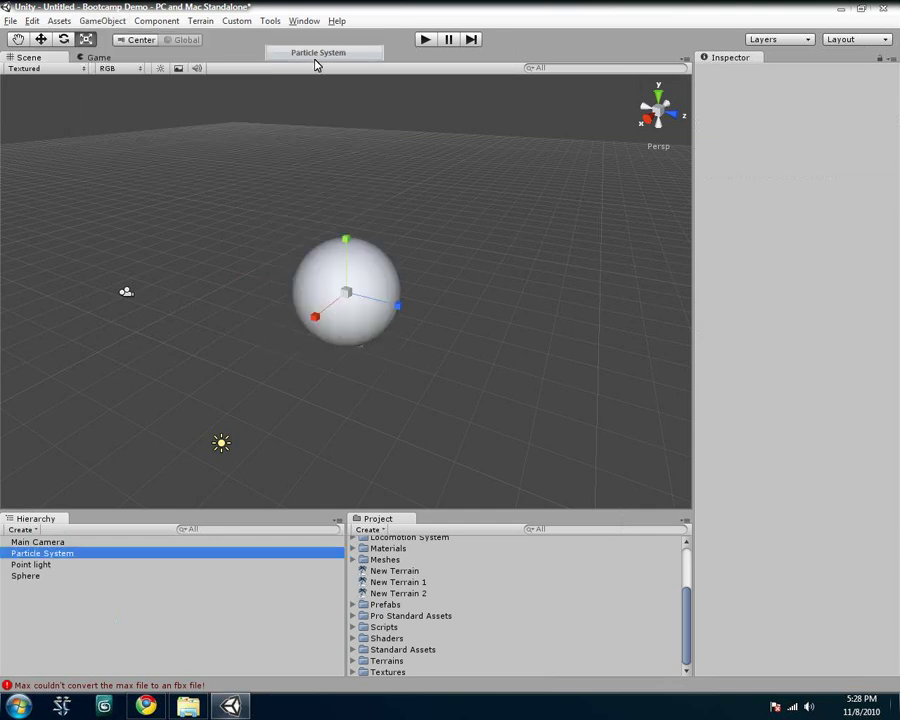
key(w)
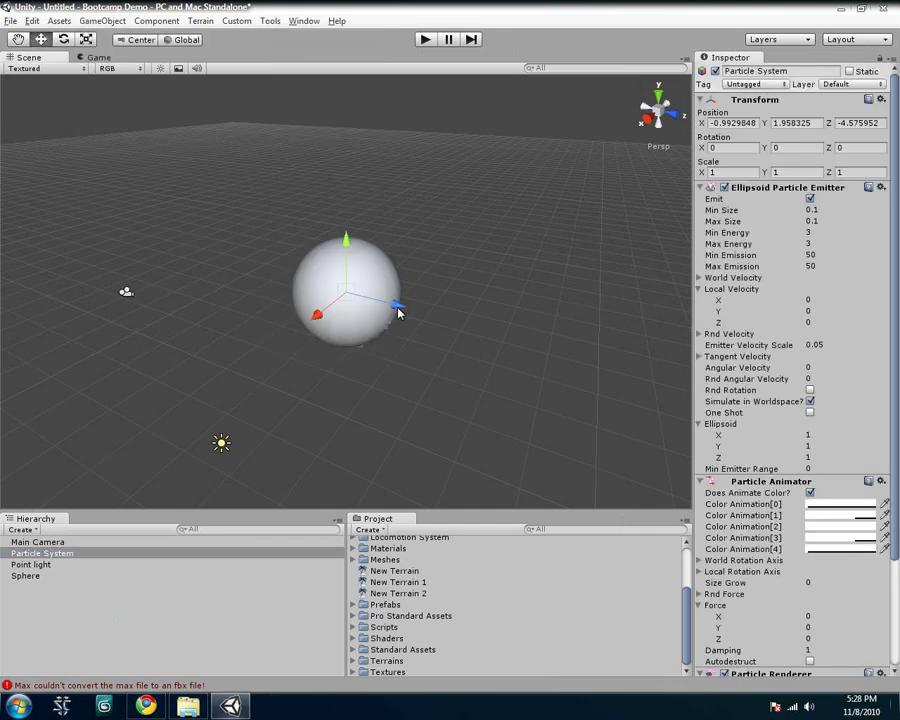
drag(399, 307, 502, 355)
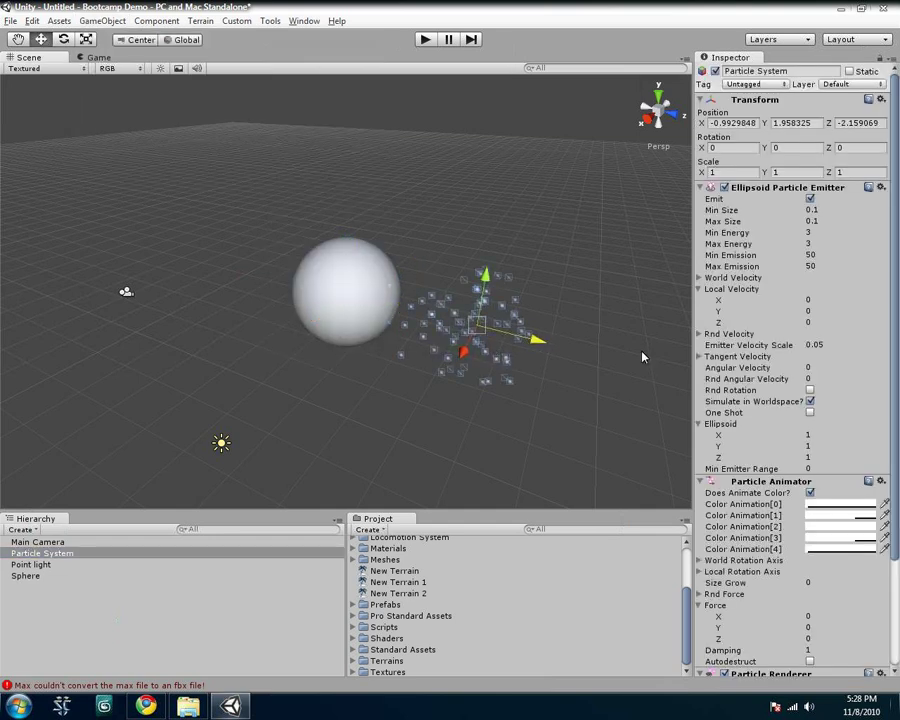
- Review the particle system's emitter, animator and renderer settings, and delete it from the scene
mouse_move(894, 197)
mouse_down()
mouse_move(895, 432)
mouse_move(895, 200)
mouse_up()
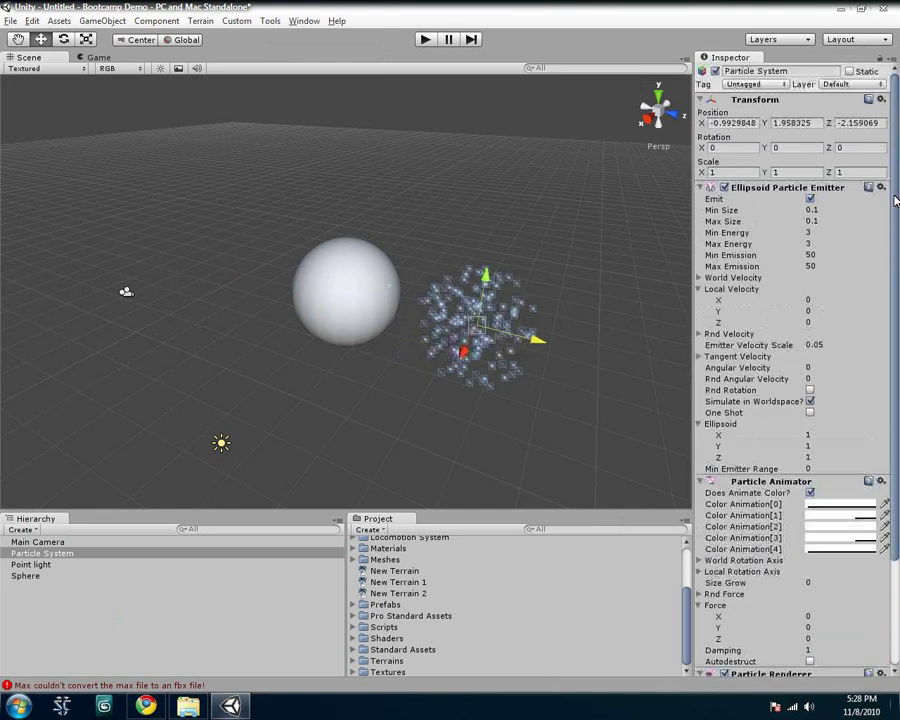
scroll(895, 200, down, 3)
scroll(895, 200, up, 3)
scroll(895, 200, down, 3)
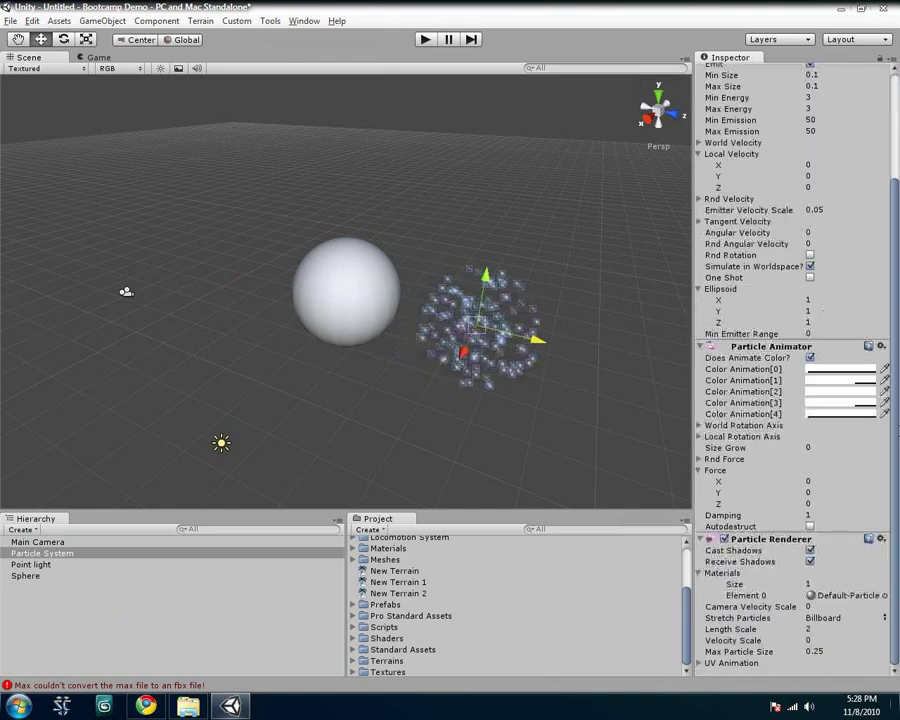
scroll(795, 360, up, 3)
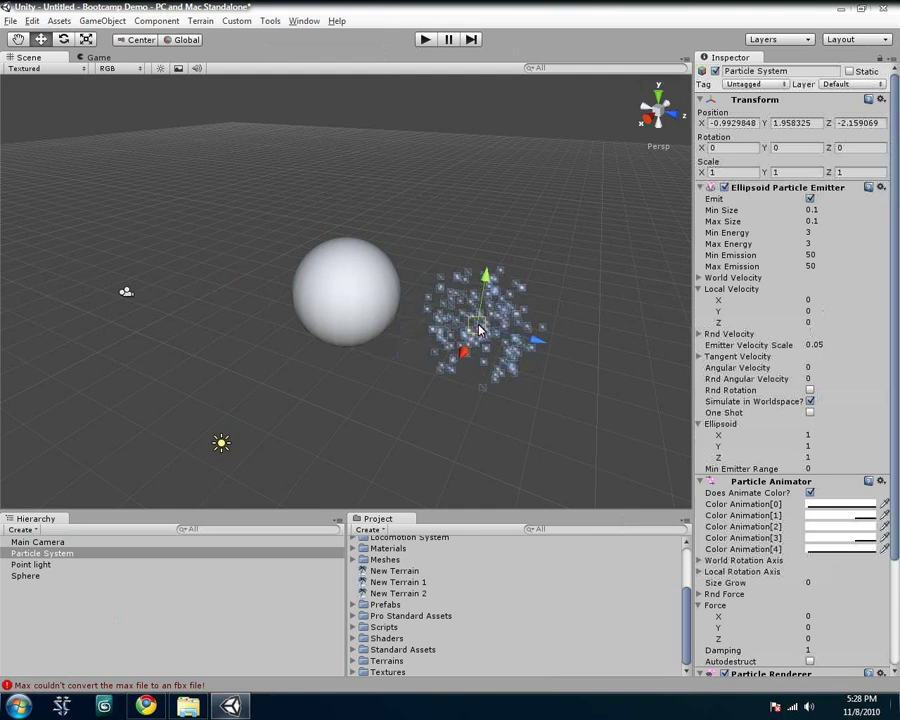
key(Delete)
- Create a second camera and move it back from the sphere along Z to about -7.94
click(115, 19)
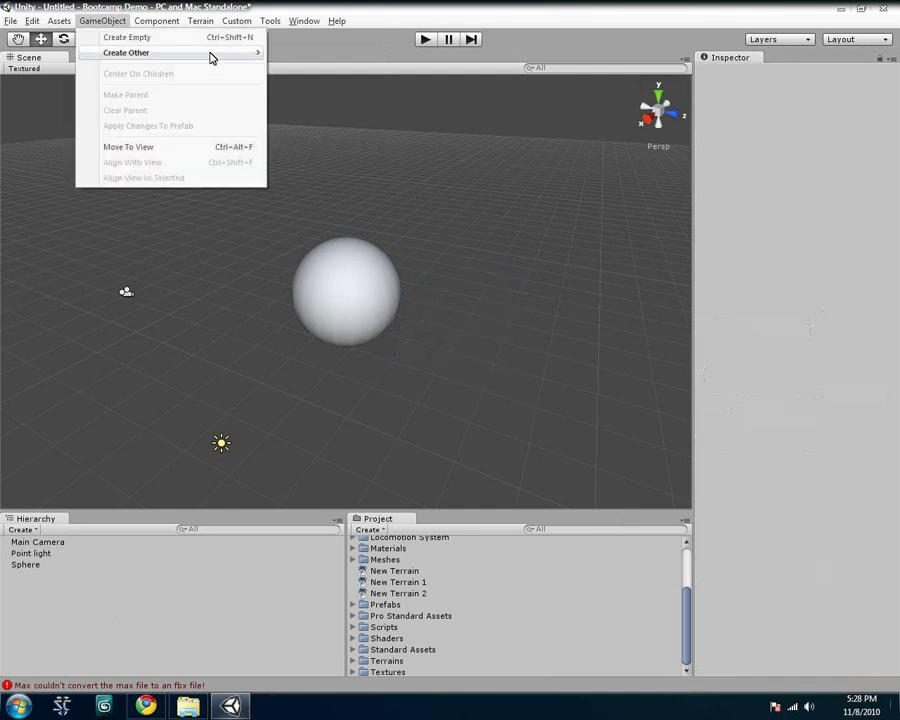
mouse_move(209, 53)
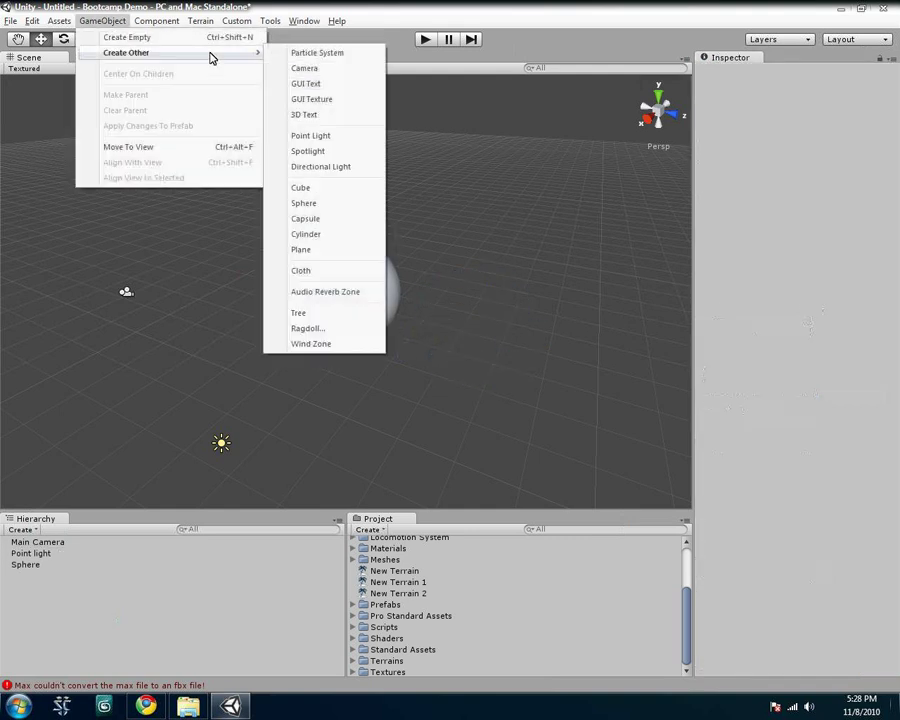
click(322, 70)
drag(393, 310, 245, 298)
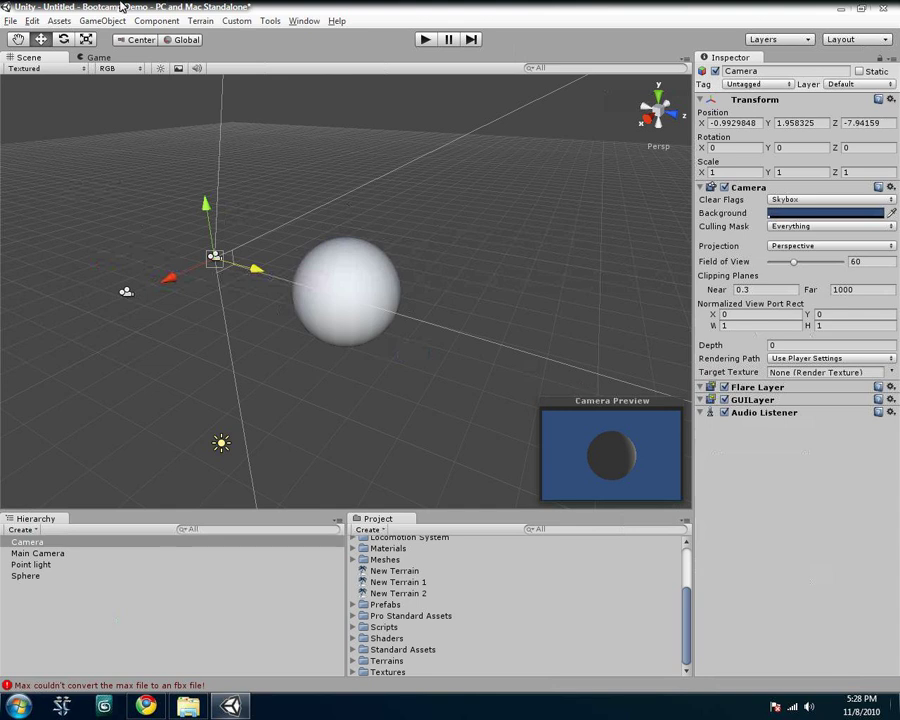
- Create a 3D text object and place it across the sphere at about X -4.22, Z -3.87
click(155, 21)
mouse_move(103, 21)
mouse_move(130, 52)
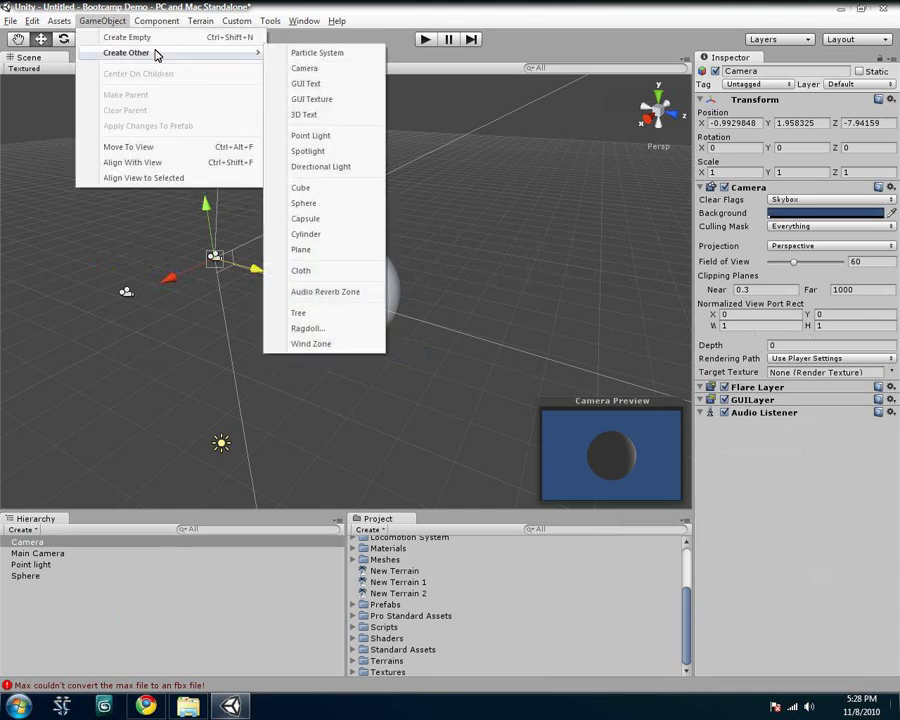
click(325, 118)
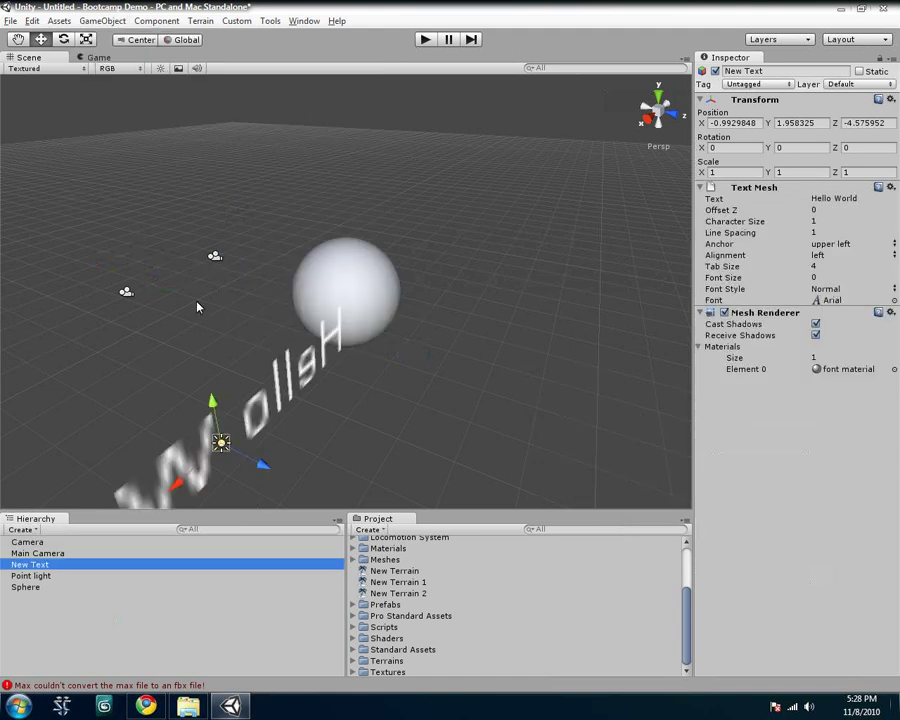
drag(255, 460, 500, 304)
alt+drag(392, 320, 450, 309)
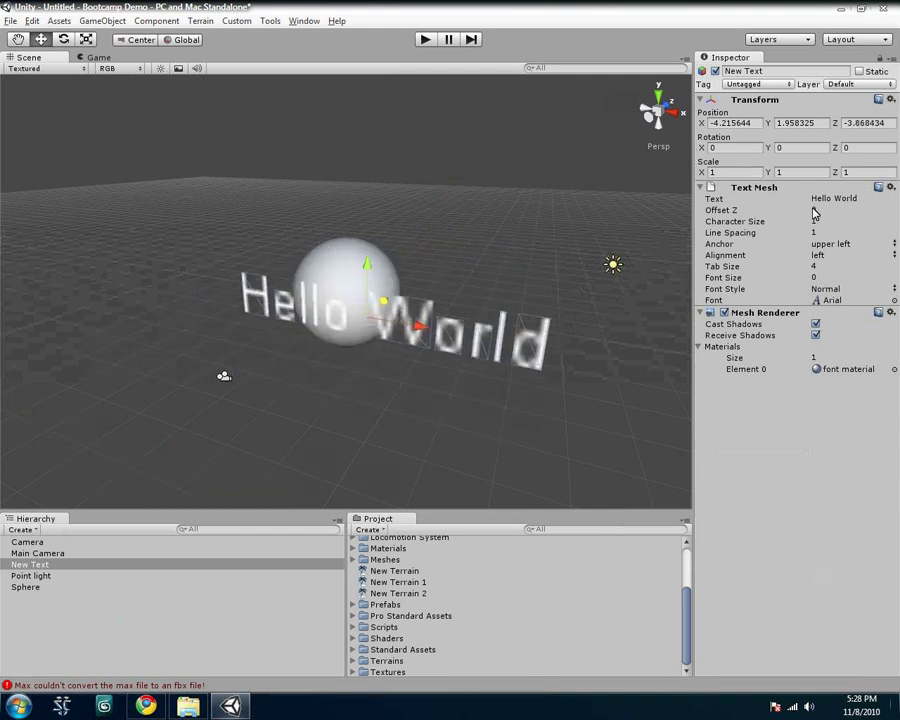
- Set the 3D text to "Hydra Interactive Studios" and shift it along X to about -6.12
click(852, 200)
text(H)
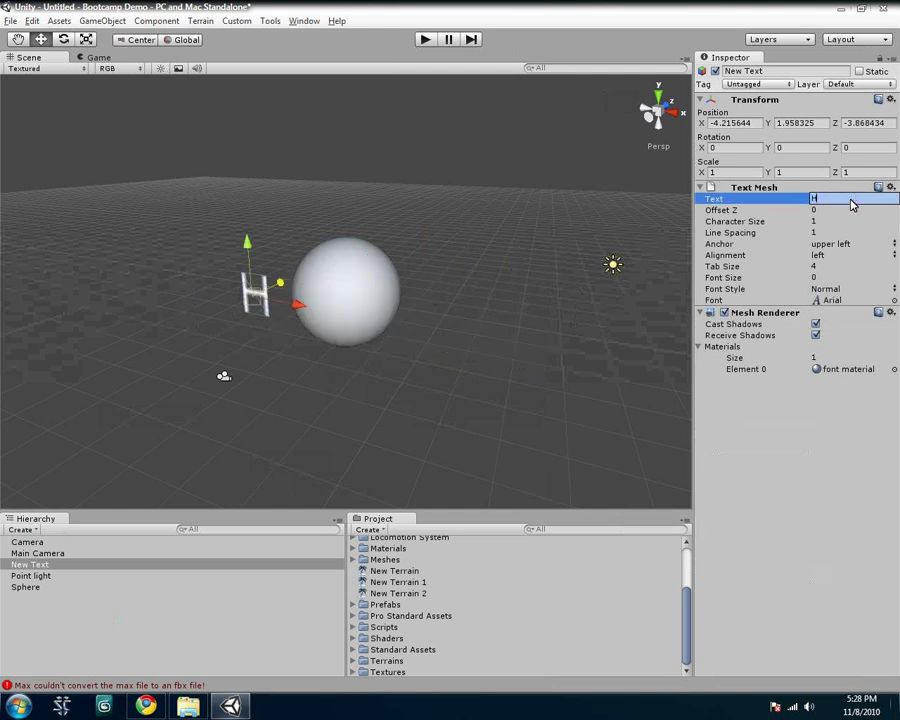
text(ydra I)
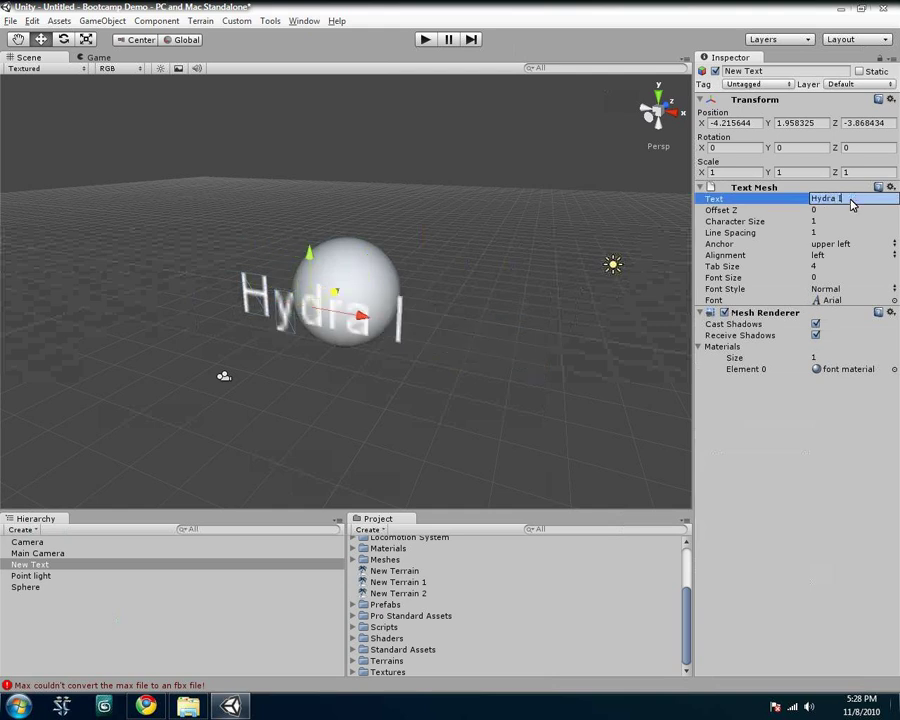
text(nteractive P)
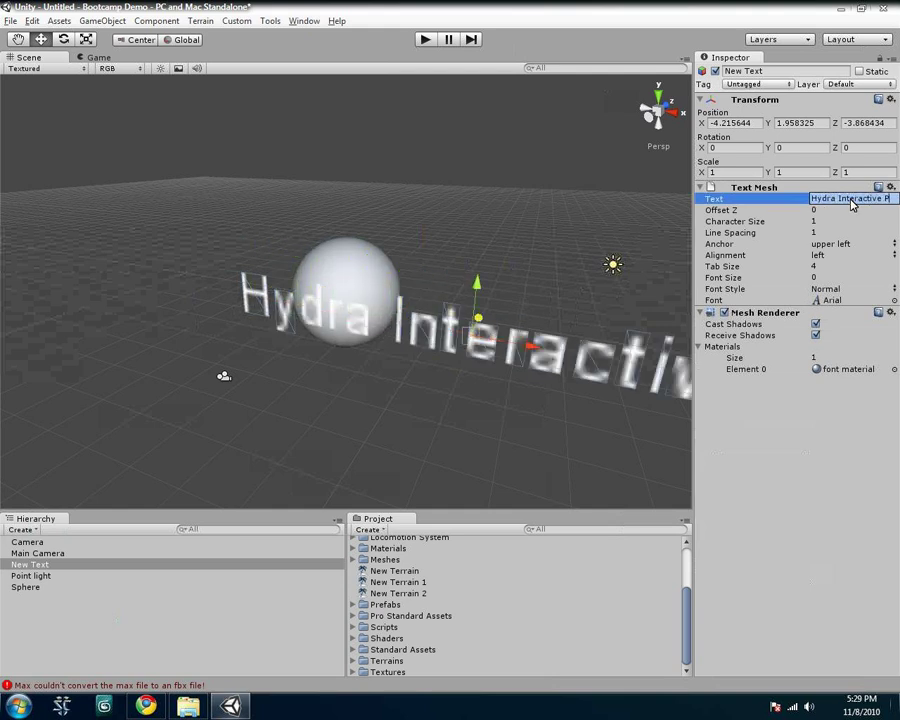
key(BackSpace)
text(Studios)
key(Return)
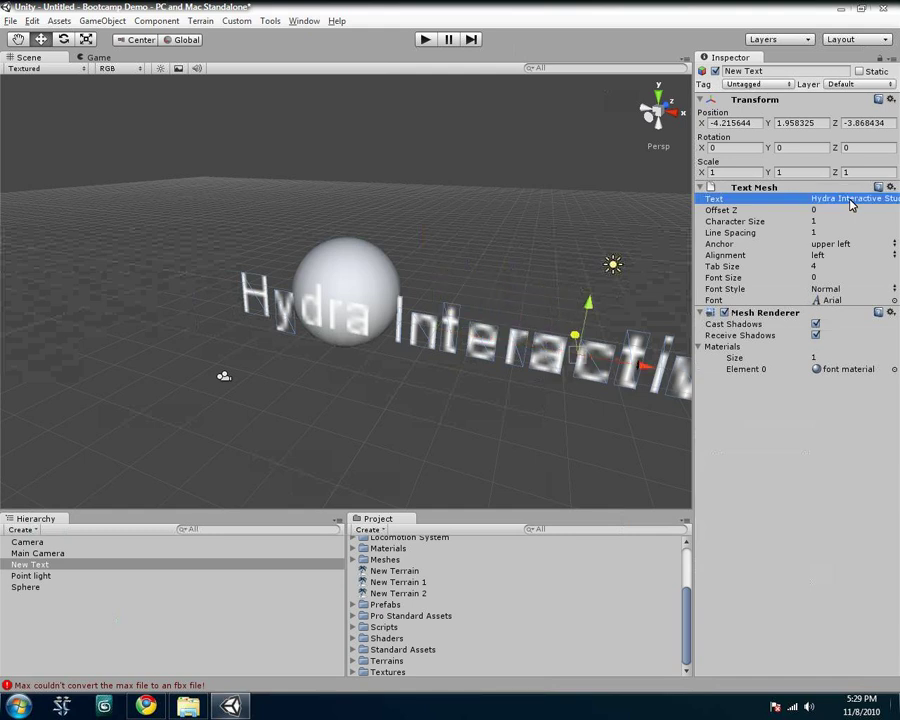
drag(648, 370, 524, 348)
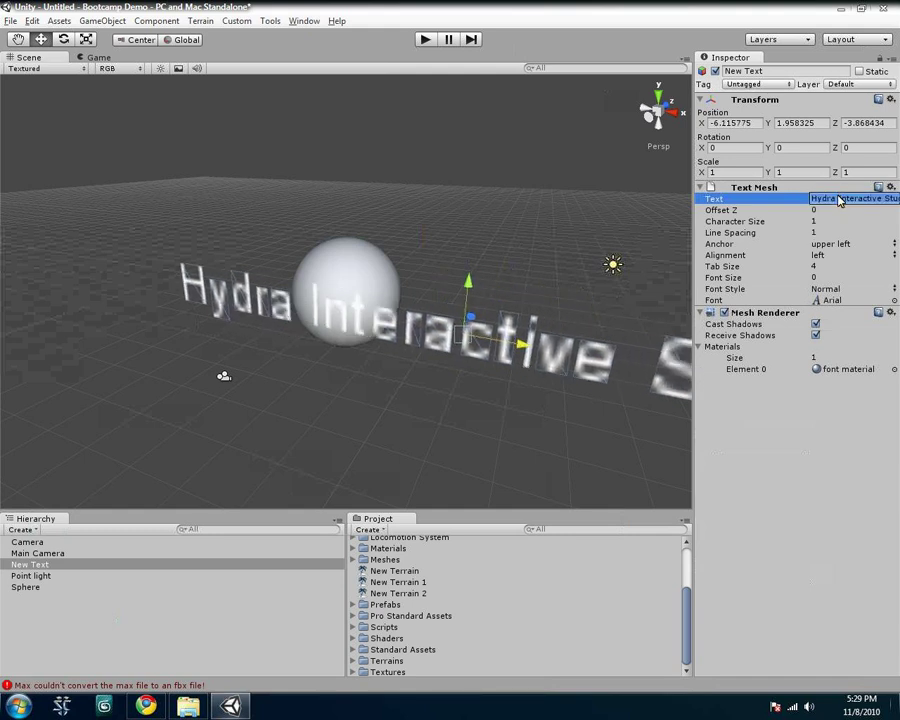
- Change the 3D text to "THE DEV CLUB" and delete the text object
text(THE DEV CLUB)
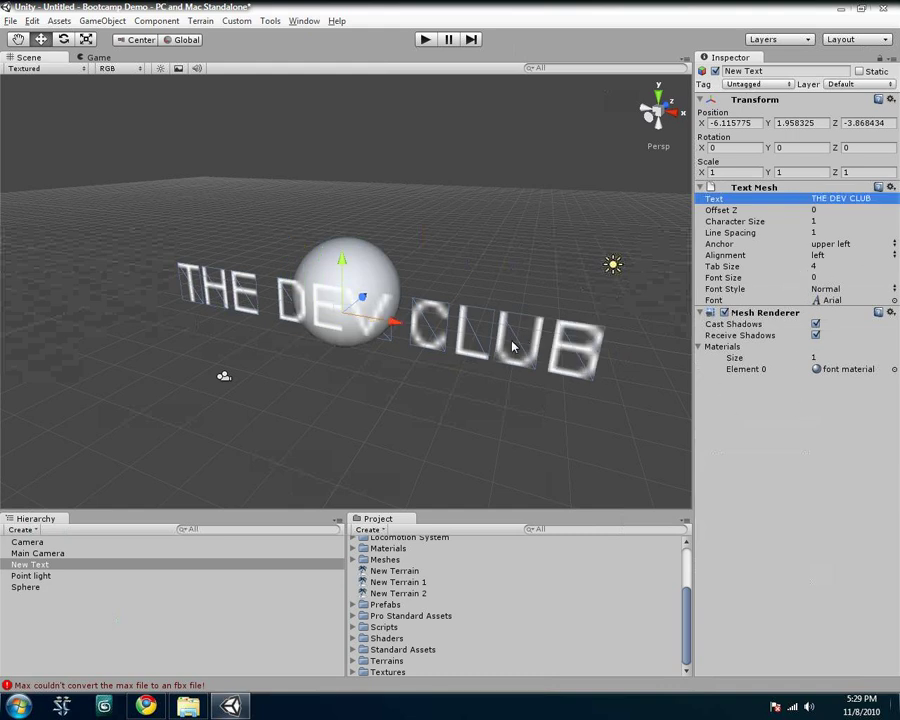
key(Delete)
- Create a second point light and move it from the sphere to beside the newly added camera
click(103, 20)
mouse_move(157, 56)
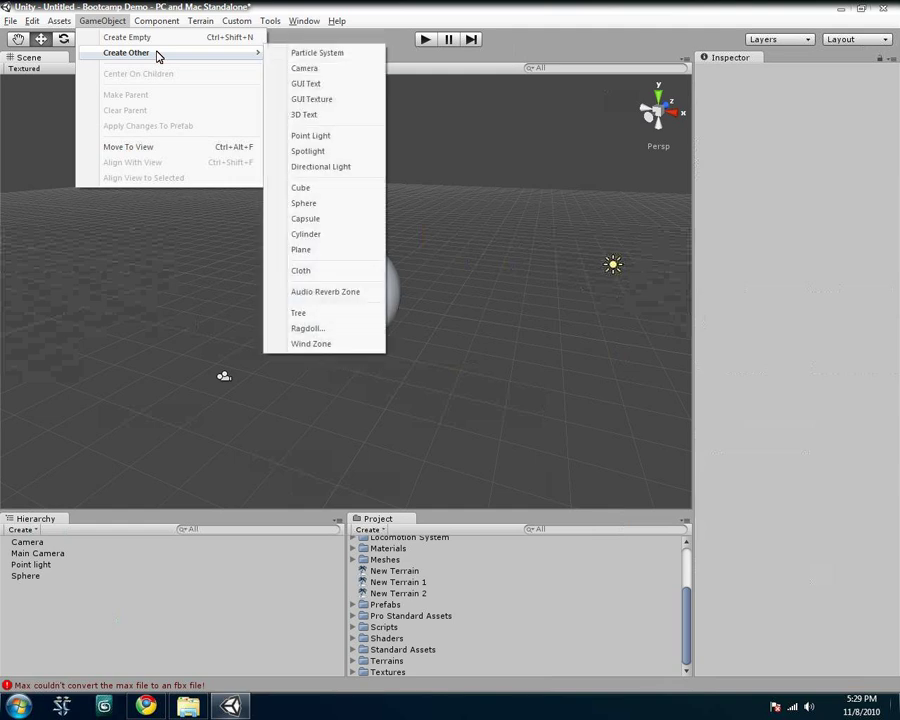
click(338, 139)
drag(366, 280, 304, 334)
click(302, 330)
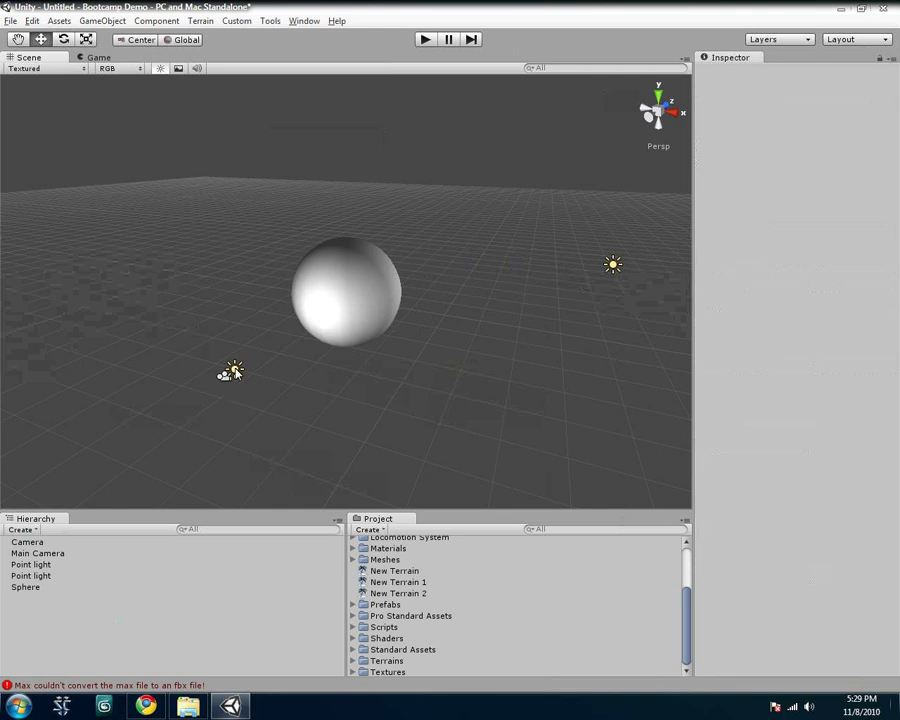
- Shrink the new point light's range to about 2.75 and delete the light
click(232, 372)
click(47, 565)
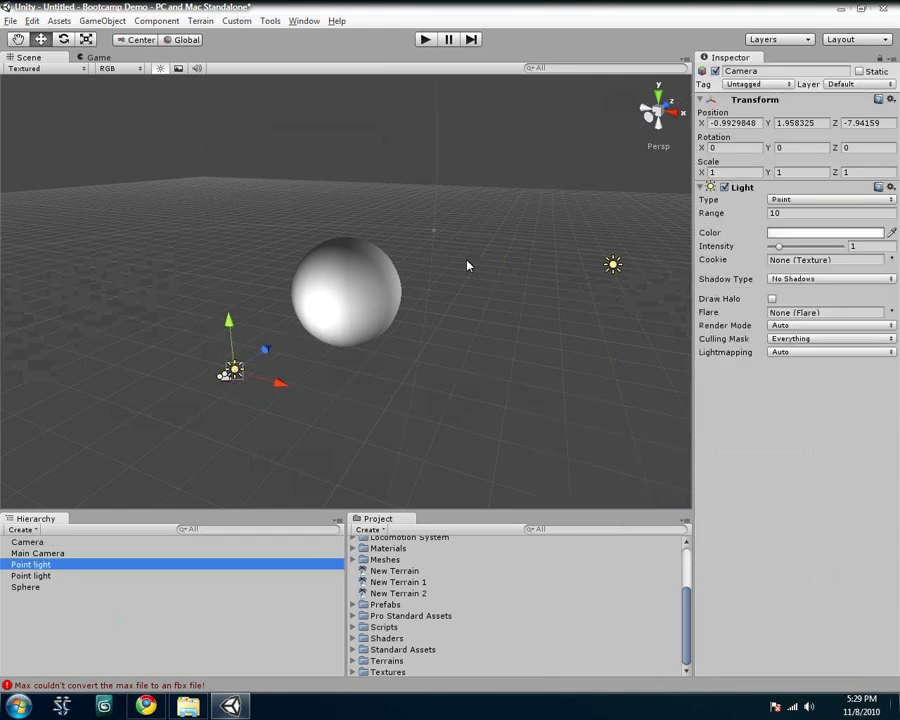
mouse_move(434, 234)
mouse_down()
mouse_move(349, 307)
mouse_move(428, 286)
mouse_move(411, 300)
mouse_move(245, 280)
mouse_move(425, 233)
mouse_up()
middle_drag(425, 227, 85, 355)
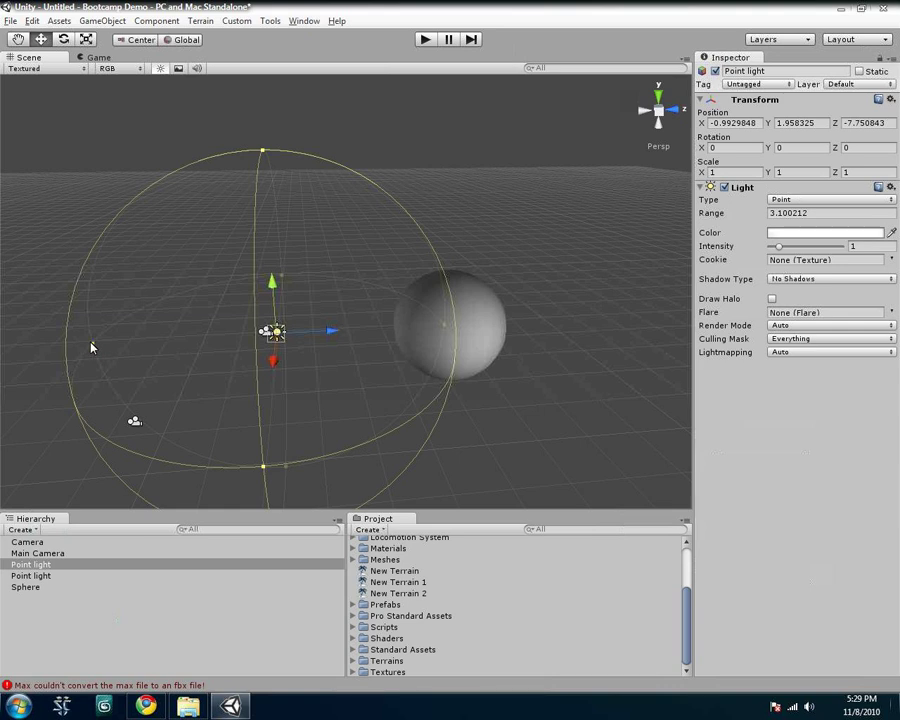
drag(92, 346, 114, 346)
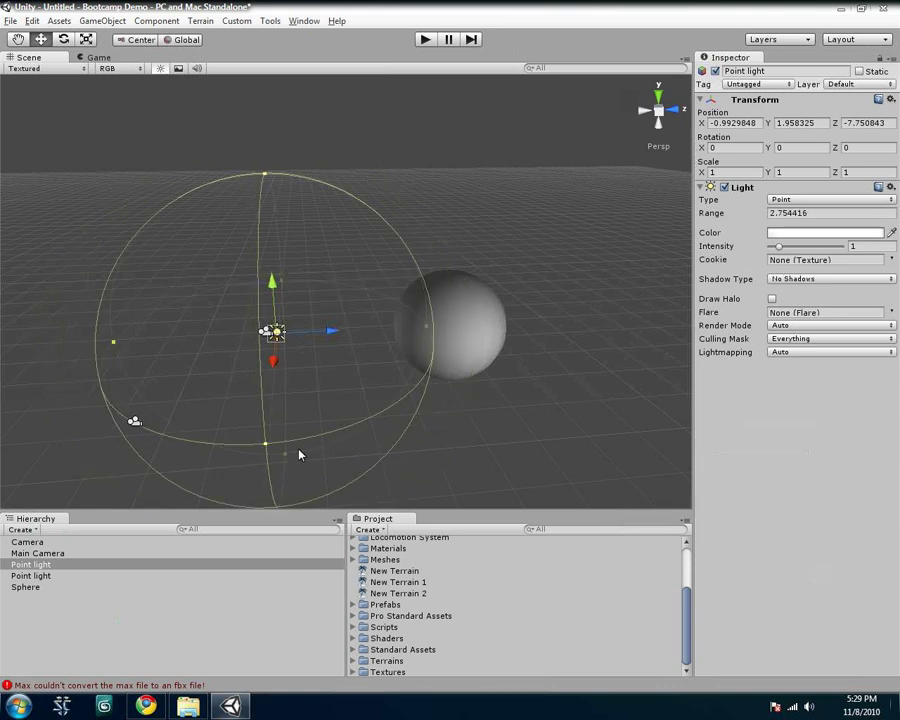
key(Delete)
- Create a spotlight, move it to about X -1.43, Y 2.52, Z -10.51, and tilt it about 10.4° around X
click(103, 21)
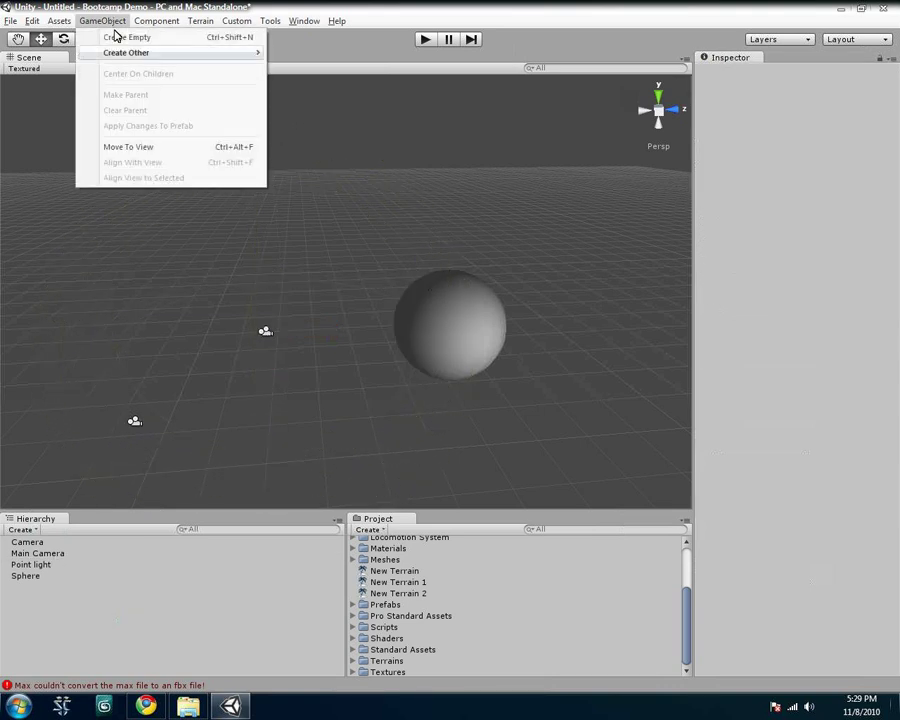
mouse_move(133, 55)
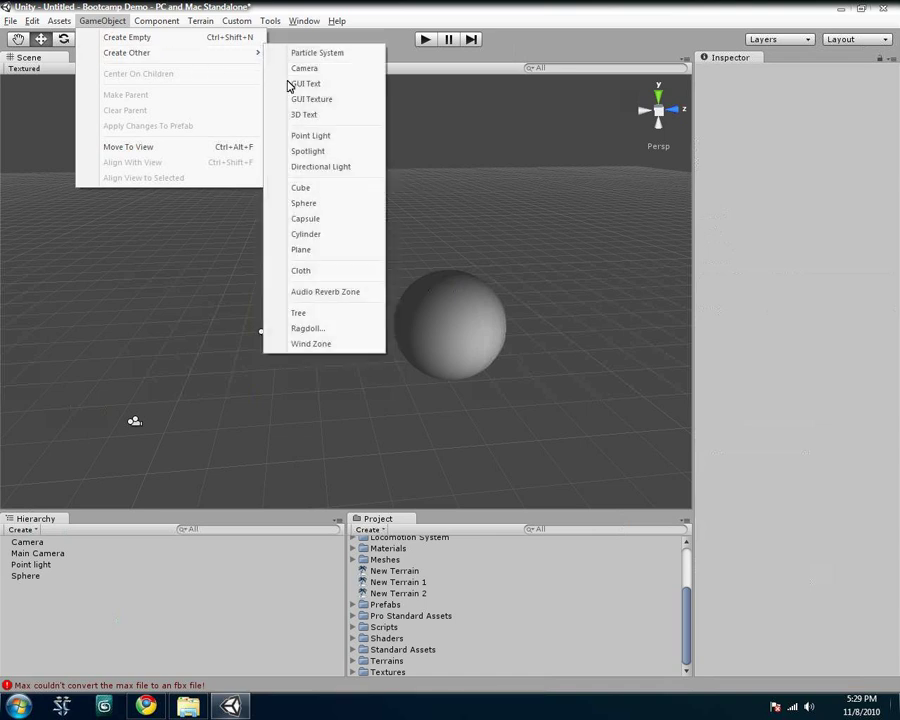
click(325, 152)
drag(402, 293, 163, 264)
key(e)
- Try the spotlight with a spot angle of about 76 and an intensity of about 2.04, and delete it
drag(782, 227, 790, 264)
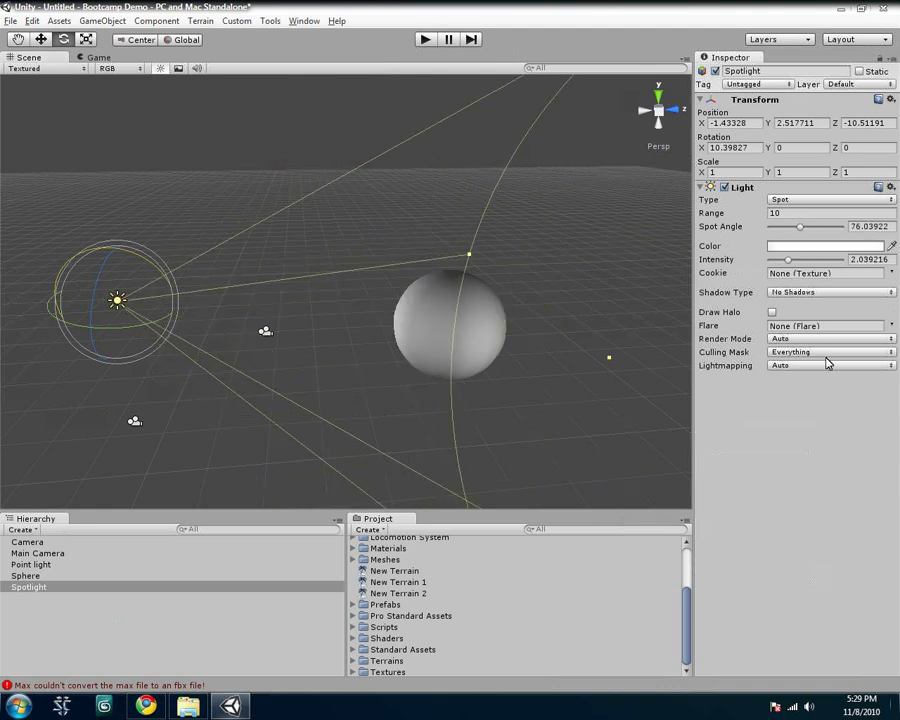
key(ctrl+z)
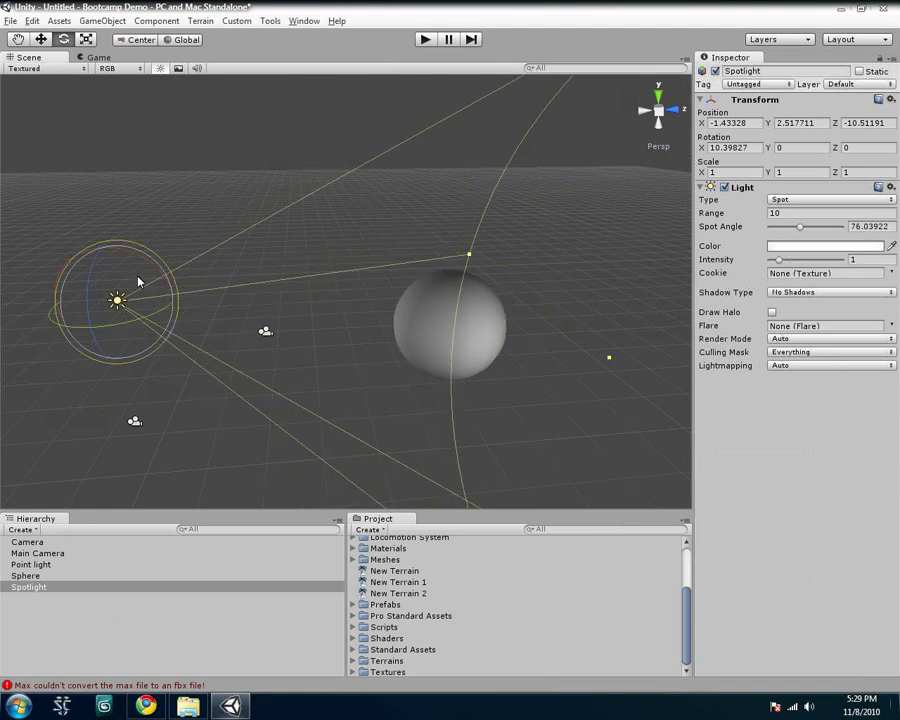
key(Delete)
- Create a directional light, try moving it in front of the sphere, and delete the light
click(102, 21)
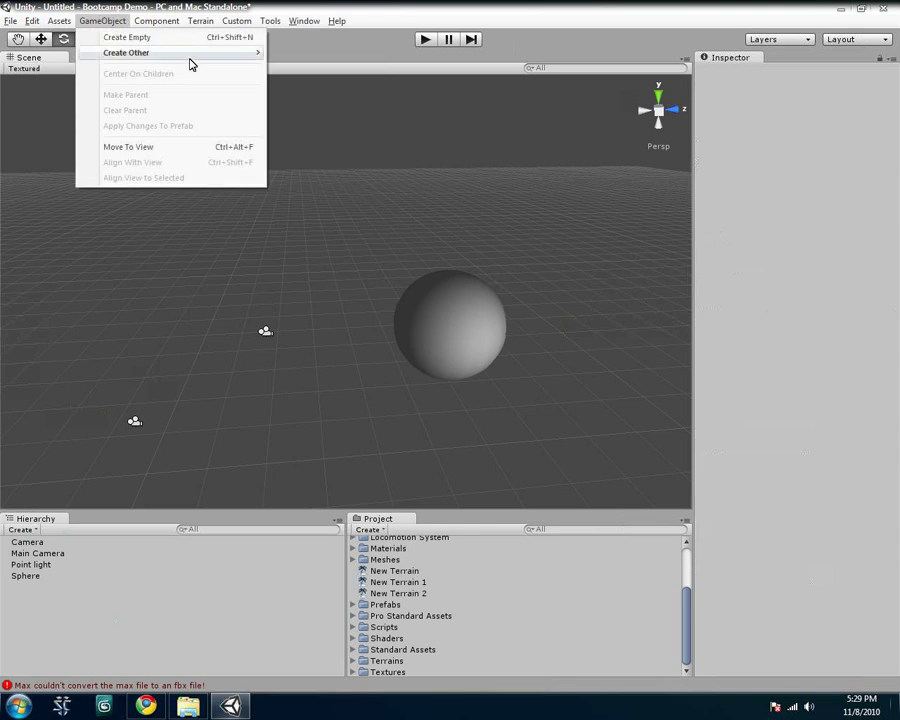
mouse_move(190, 55)
click(321, 167)
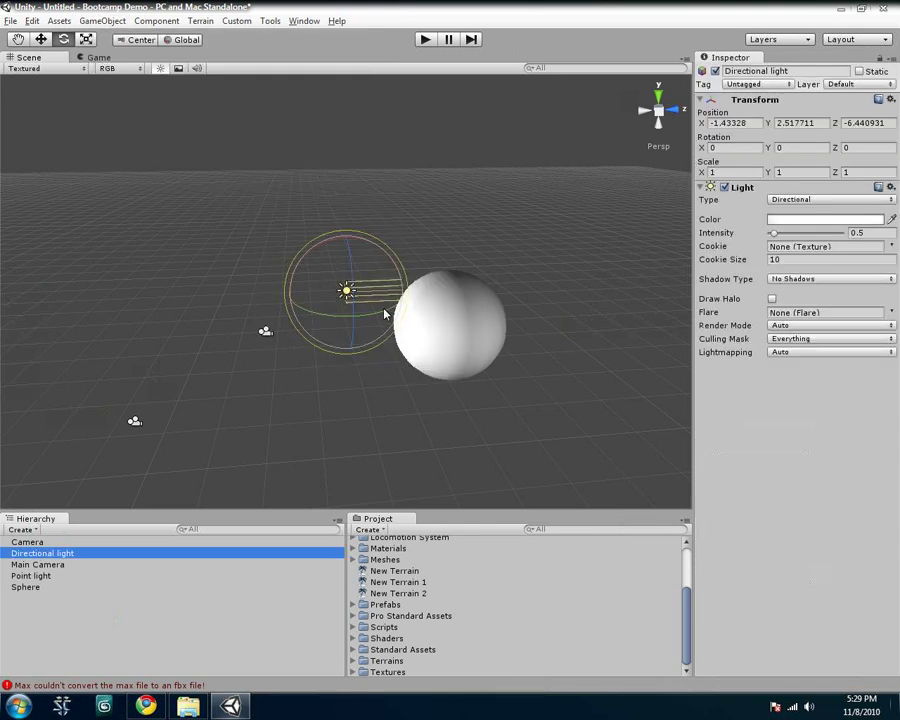
key(w)
mouse_move(382, 291)
mouse_down()
mouse_move(215, 311)
mouse_move(305, 314)
mouse_move(282, 268)
mouse_move(291, 195)
mouse_move(285, 262)
mouse_move(343, 257)
mouse_move(458, 372)
mouse_move(484, 416)
mouse_move(340, 345)
mouse_move(255, 368)
mouse_move(352, 257)
mouse_move(577, 298)
mouse_move(478, 283)
mouse_move(508, 255)
mouse_move(617, 305)
mouse_move(573, 327)
mouse_move(344, 314)
mouse_up()
key(e)
key(Delete)
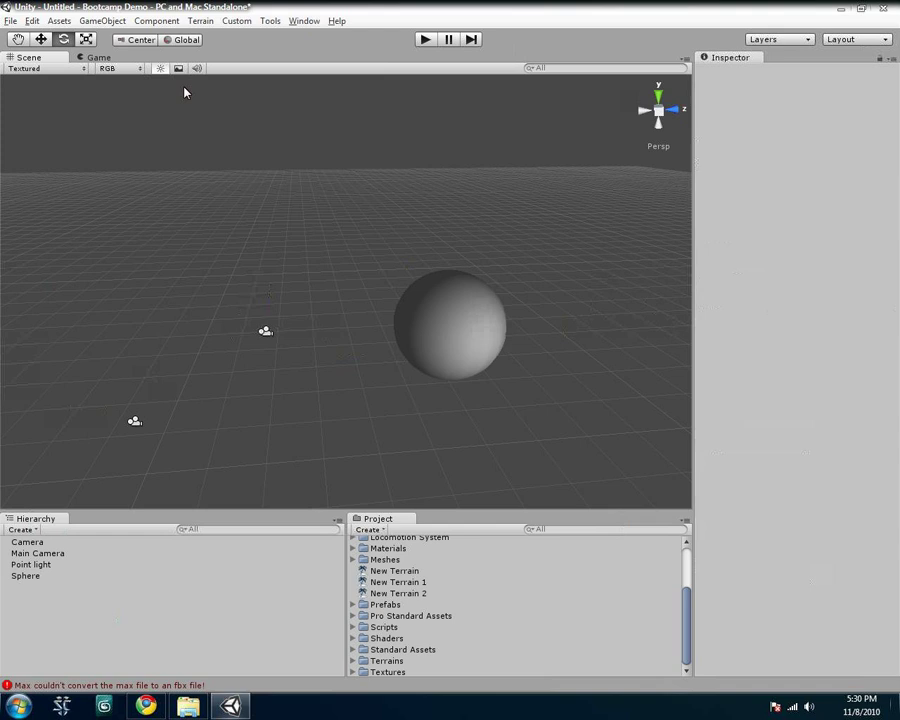
click(103, 20)
mouse_move(52, 22)
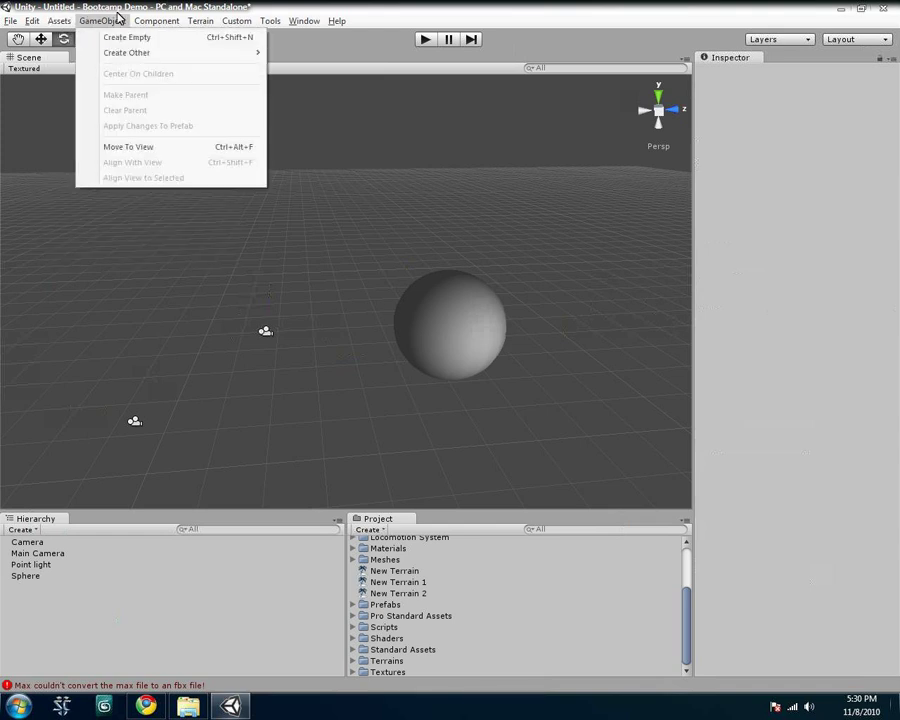
mouse_move(96, 22)
mouse_move(132, 58)
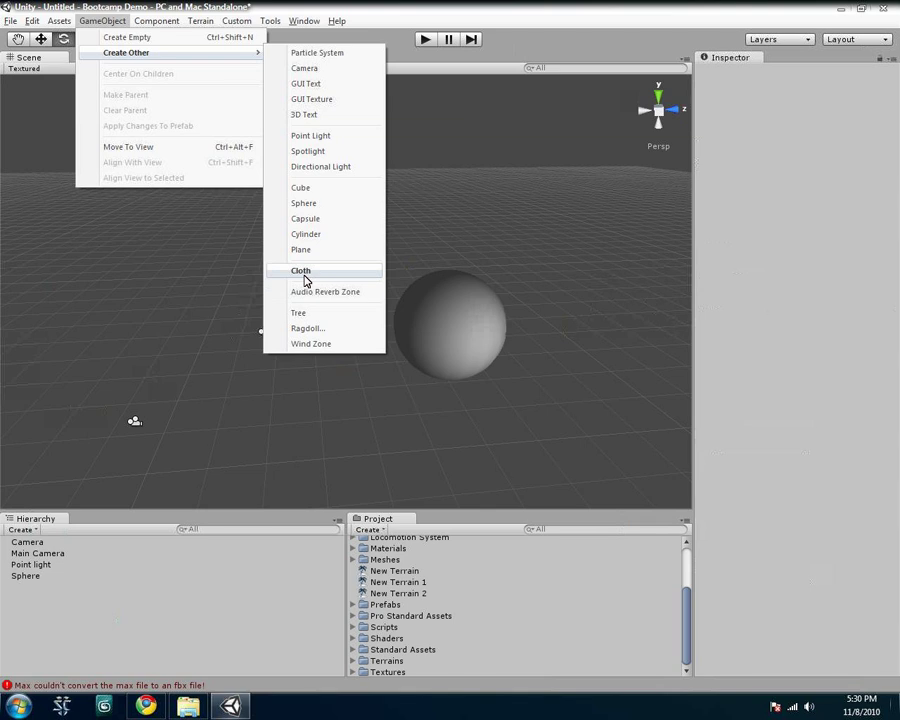
click(216, 5)
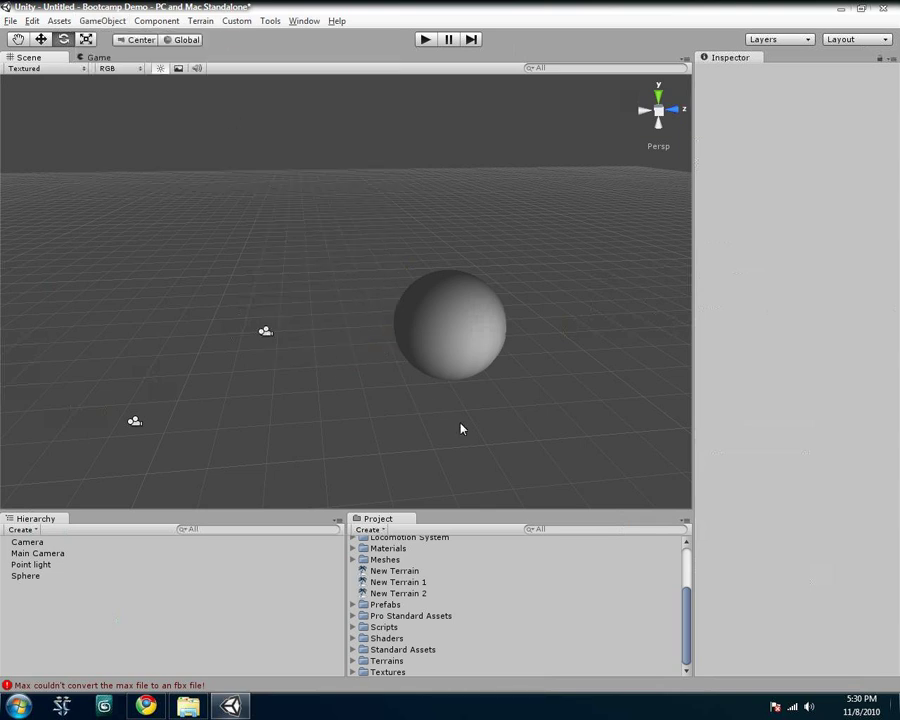
- Select the sphere, and run and stop the scene in play mode to preview it through the game camera
click(460, 330)
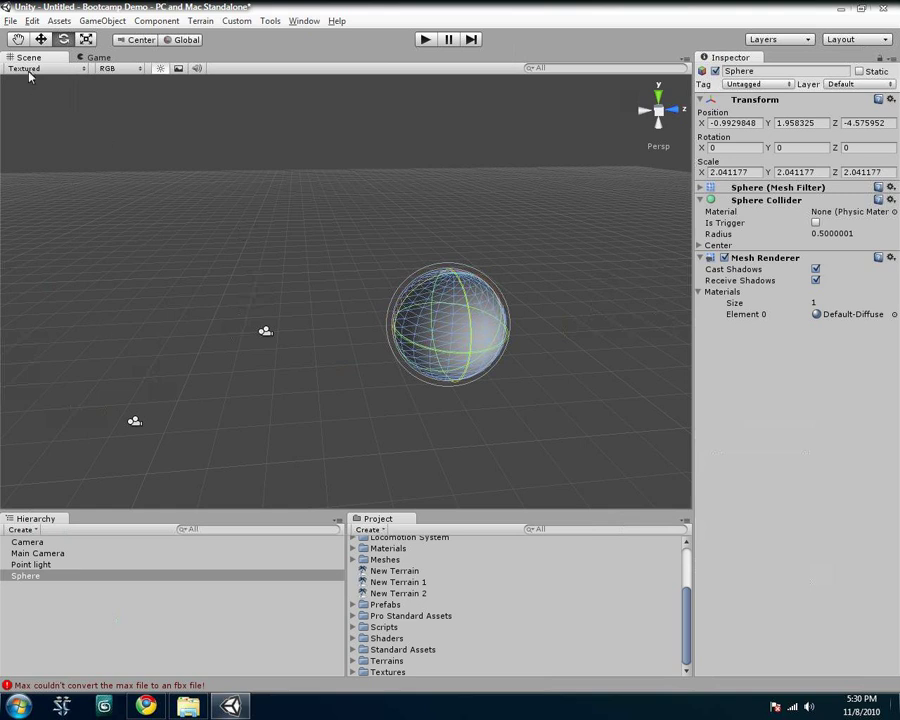
click(102, 21)
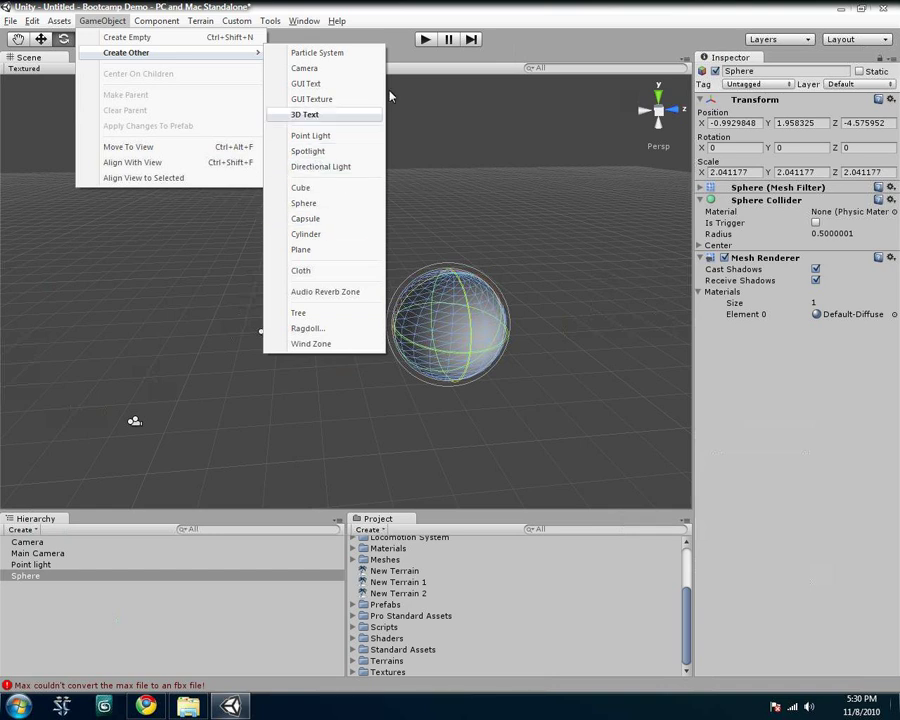
click(425, 38)
click(424, 39)
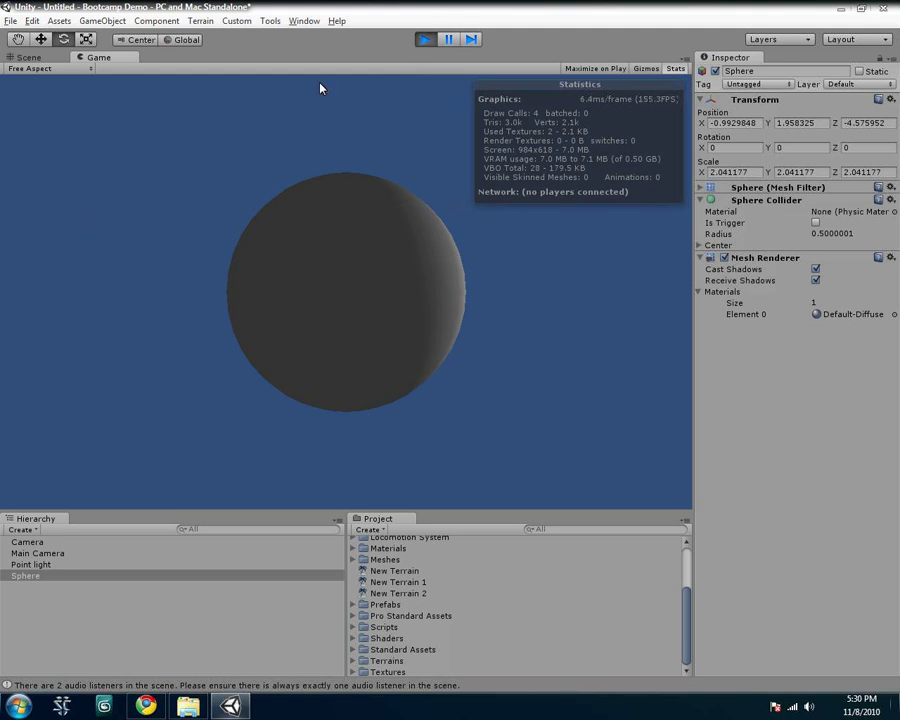
click(427, 40)
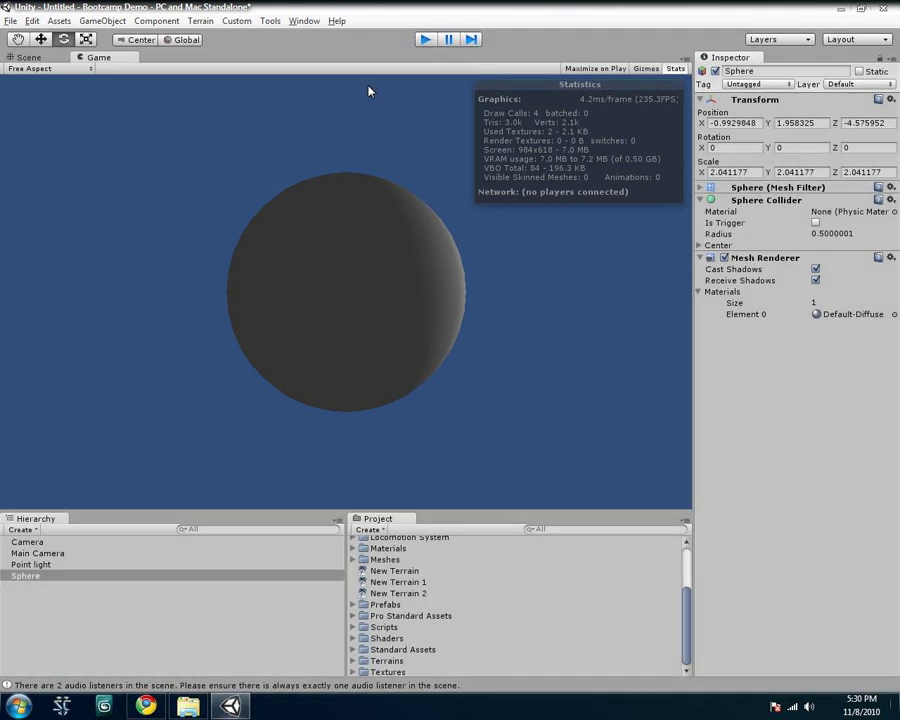
- Switch to the Windows Explorer file browser
click(188, 706)
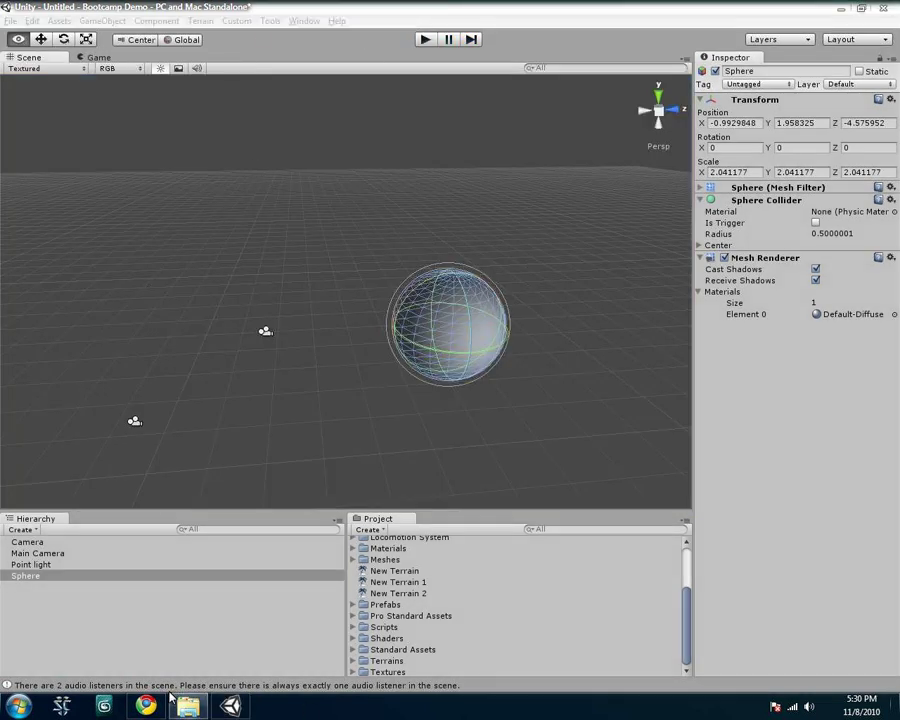